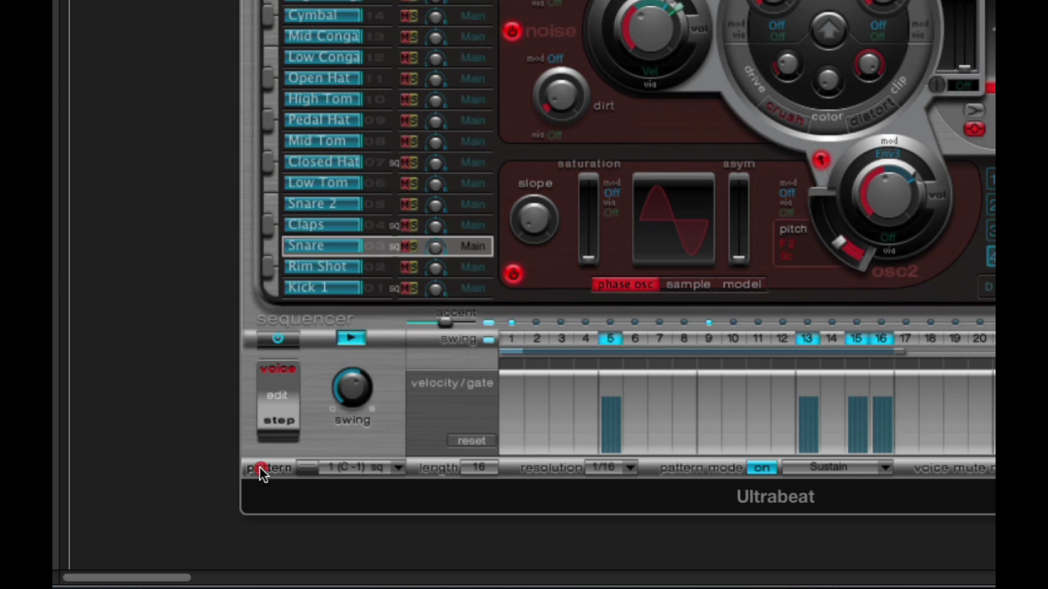
# Export Ultrabeat patterns 1 (C-1) and 2 (C#-1) as regions at bars 1 and 2.
pyautogui.click(273, 470)
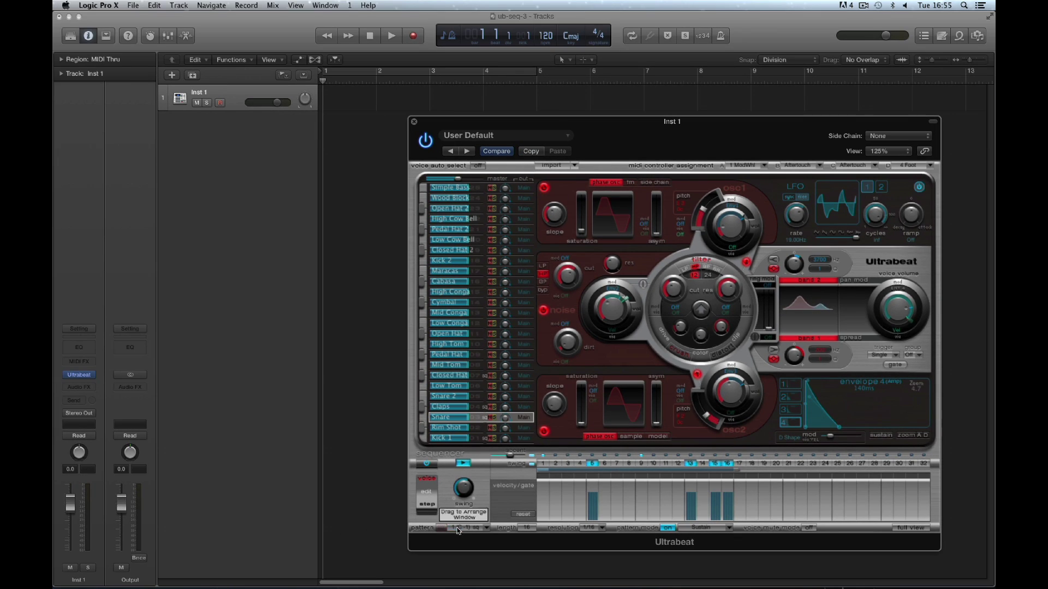
pyautogui.click(420, 492)
pyautogui.click(420, 493)
pyautogui.moveTo(445, 530); pyautogui.dragTo(342, 108)
pyautogui.click(460, 529)
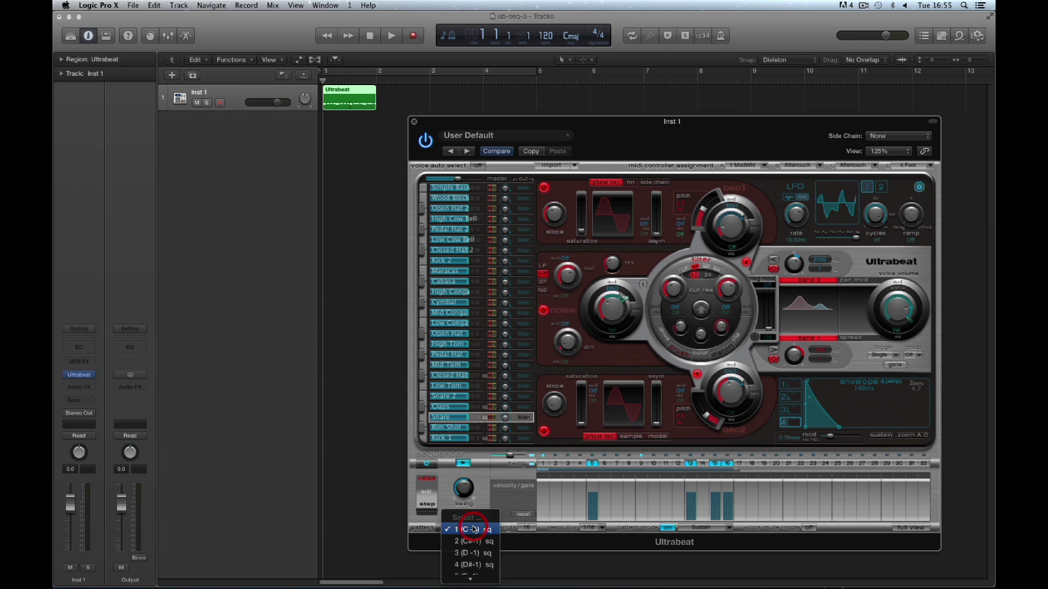
pyautogui.click(473, 541)
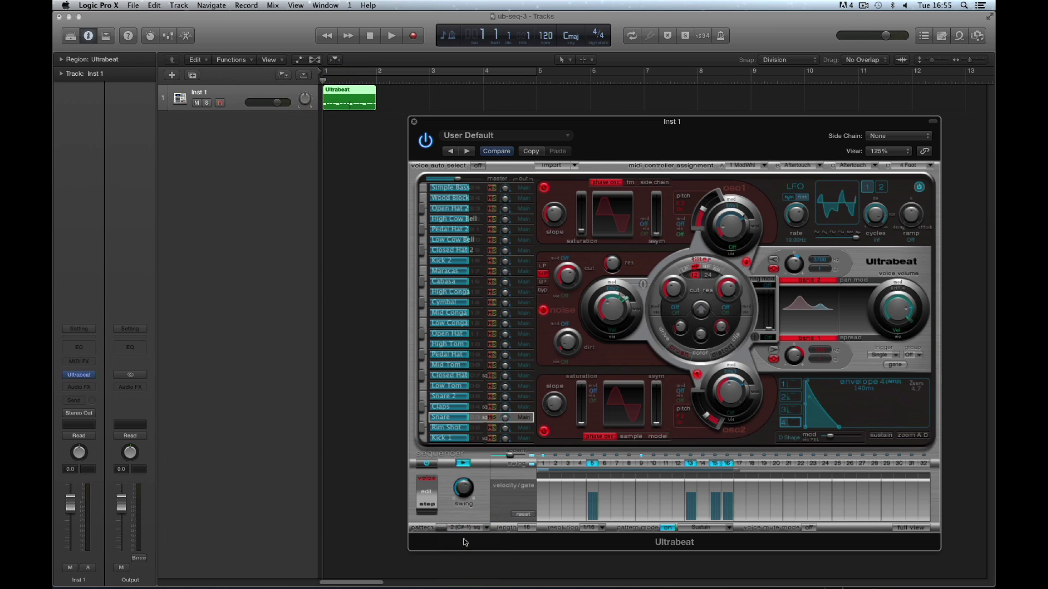
pyautogui.moveTo(444, 533); pyautogui.dragTo(390, 103)
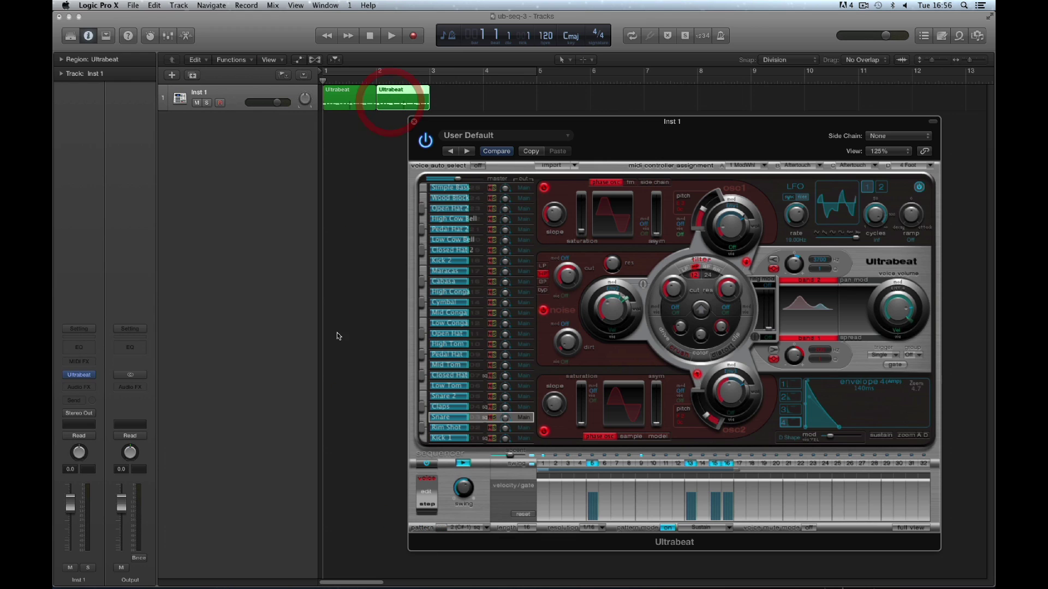
# Export pattern 1 (C-1) at bar 3 and pattern 3 (D-1) at bar 4.
pyautogui.click(464, 529)
pyautogui.click(470, 519)
pyautogui.moveTo(444, 528); pyautogui.dragTo(449, 108)
pyautogui.click(464, 528)
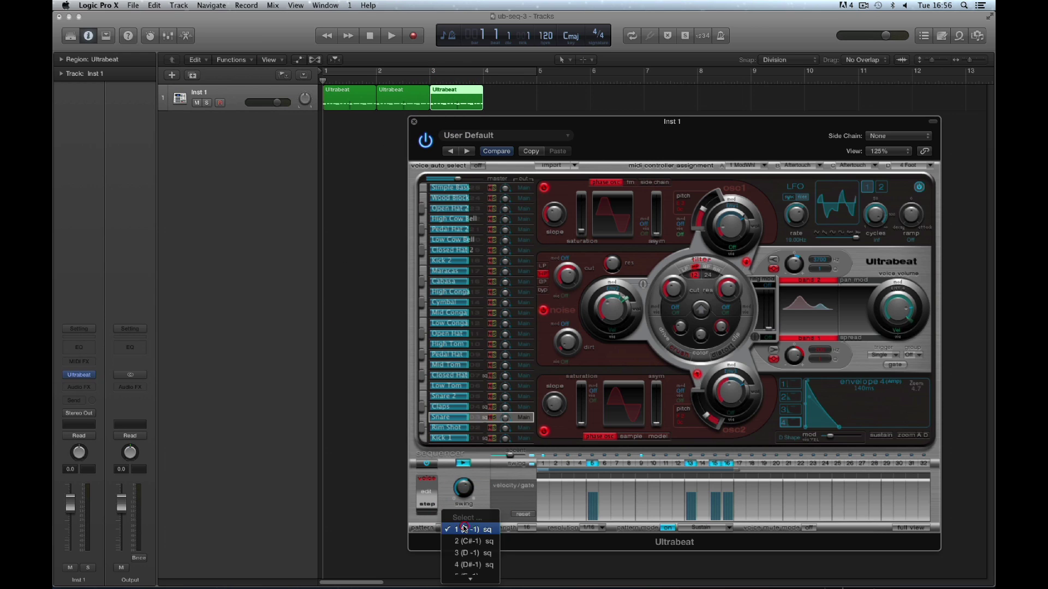
pyautogui.click(476, 553)
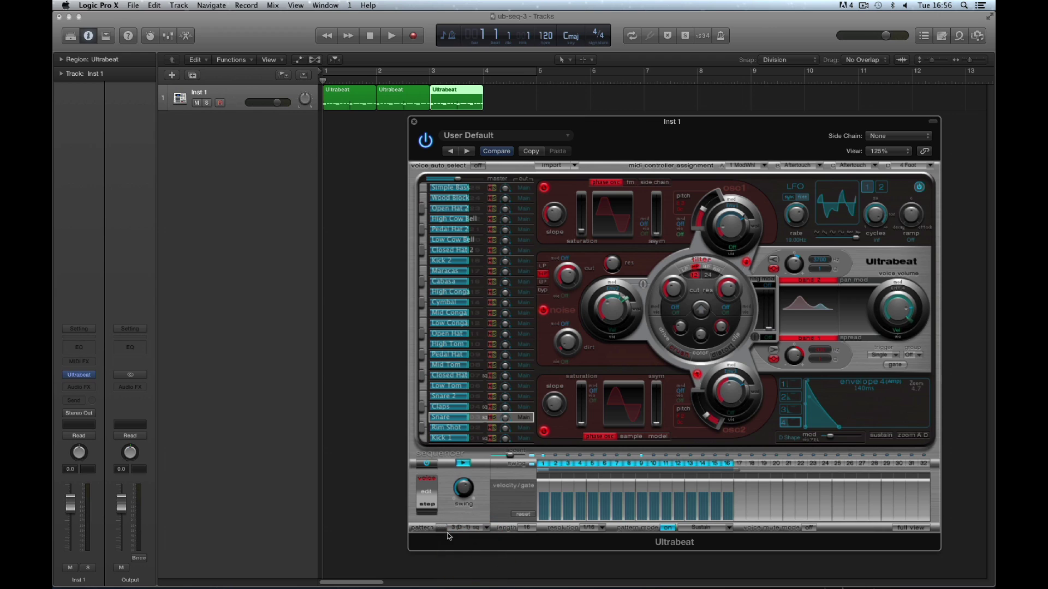
pyautogui.moveTo(440, 528); pyautogui.dragTo(513, 104)
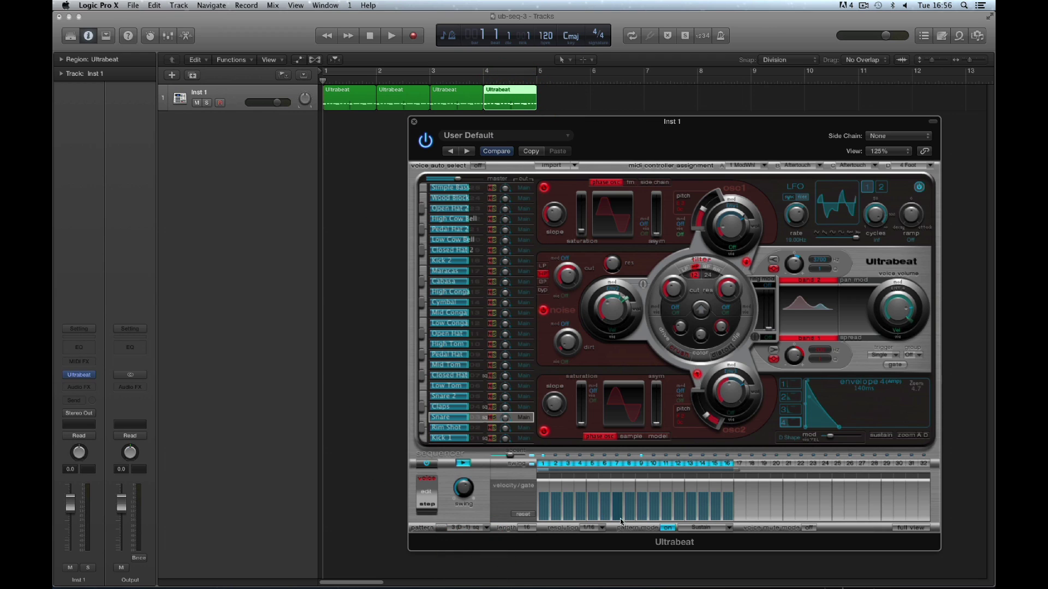
# Disable Ultrabeat's pattern mode and step sequencer, then play the regions in a bar 1–4 cycle.
pyautogui.click(667, 527)
pyautogui.click(430, 464)
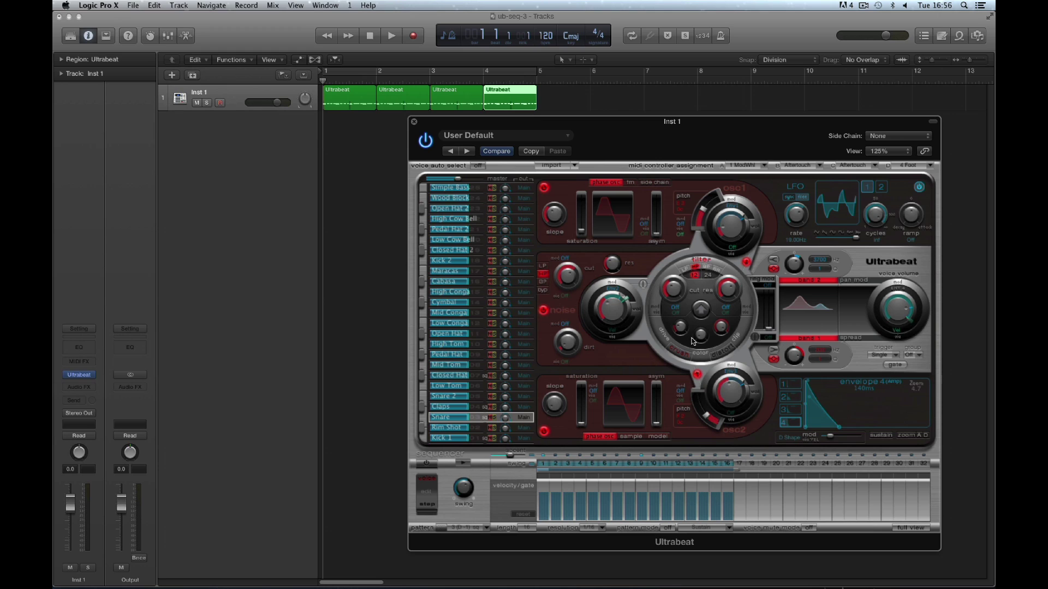
pyautogui.moveTo(557, 92); pyautogui.dragTo(364, 103)
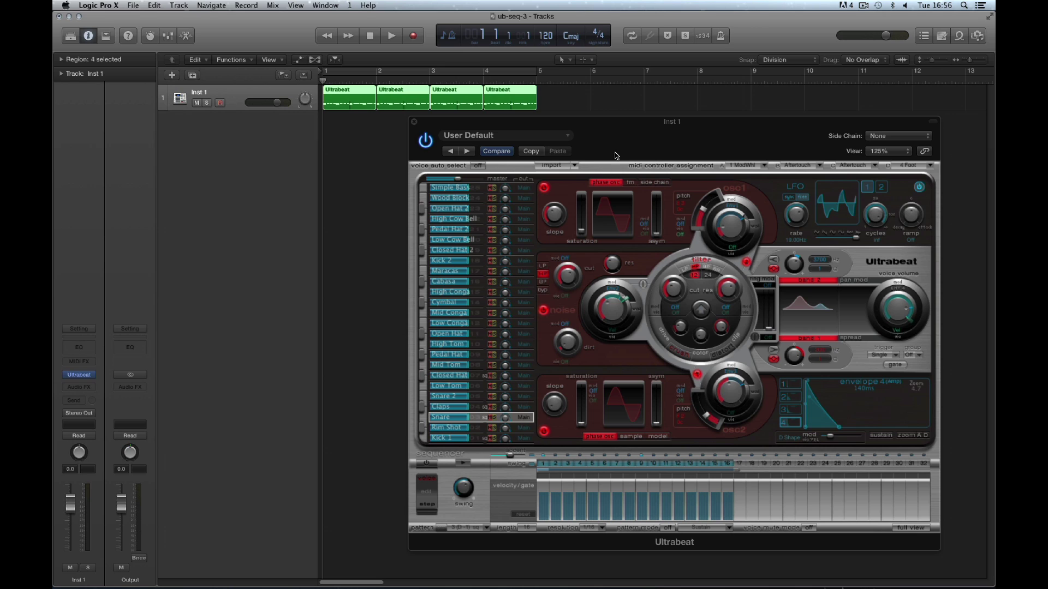
pyautogui.click(466, 75)
pyautogui.click(387, 36)
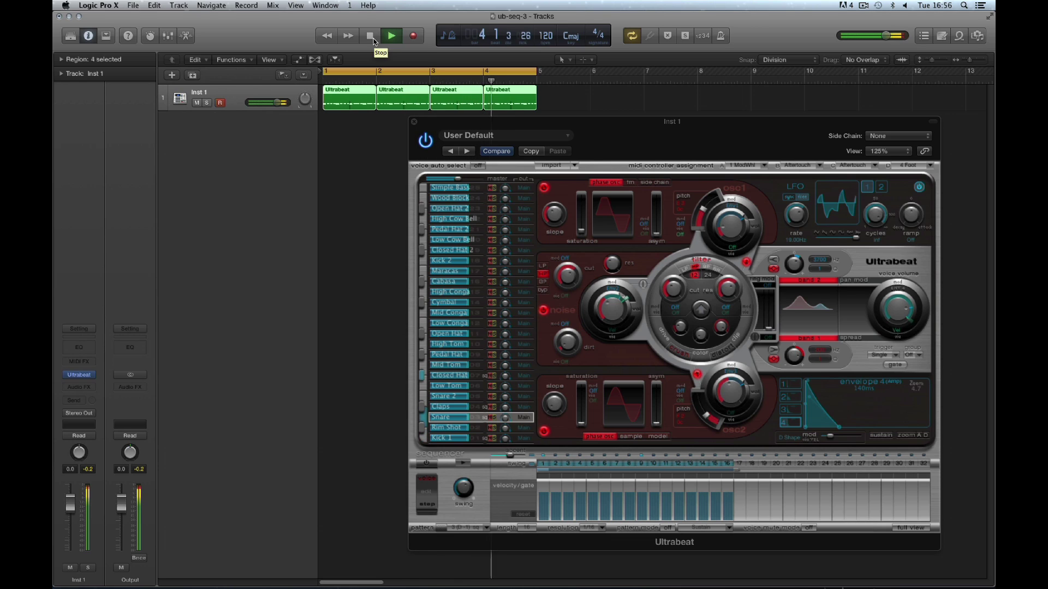
pyautogui.click(373, 41)
# Move regions 2–4 to start at bar 5 and audition pattern 1 (C-1) in Ultrabeat's sequencer.
pyautogui.moveTo(567, 97)
pyautogui.mouseDown()
pyautogui.moveTo(407, 93)
pyautogui.moveTo(568, 94)
pyautogui.mouseUp()
pyautogui.click(467, 528)
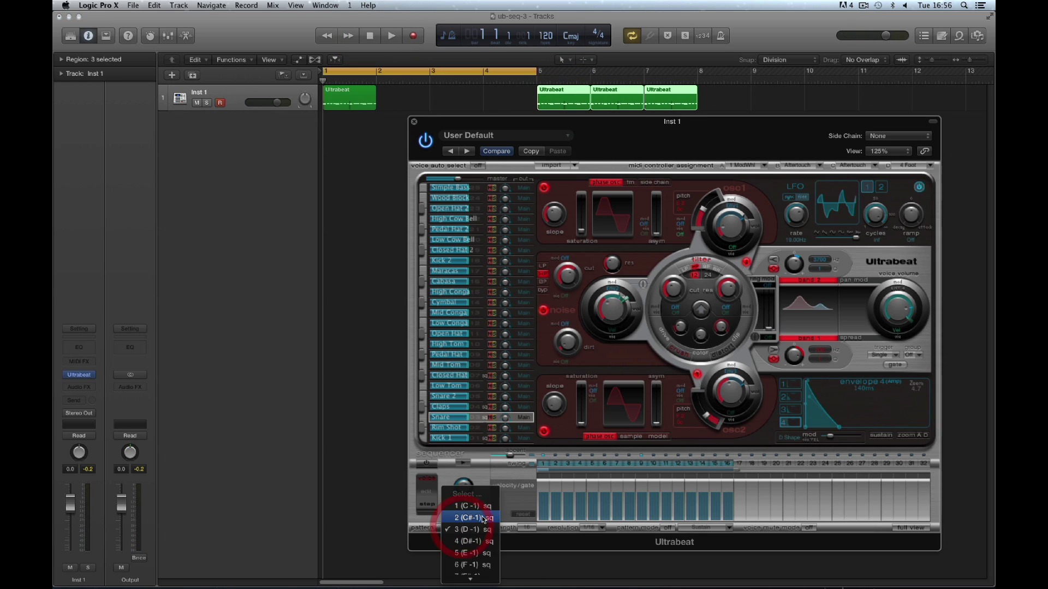
pyautogui.click(475, 506)
pyautogui.click(465, 463)
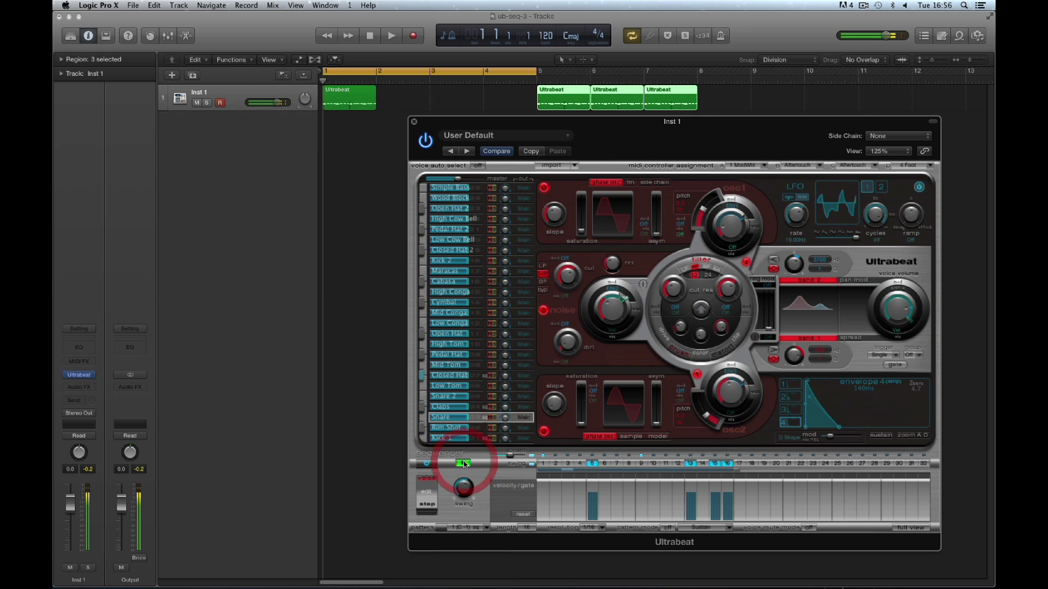
pyautogui.click(426, 463)
# Play only the bar-1 region, then close the Ultrabeat window.
pyautogui.click(355, 100)
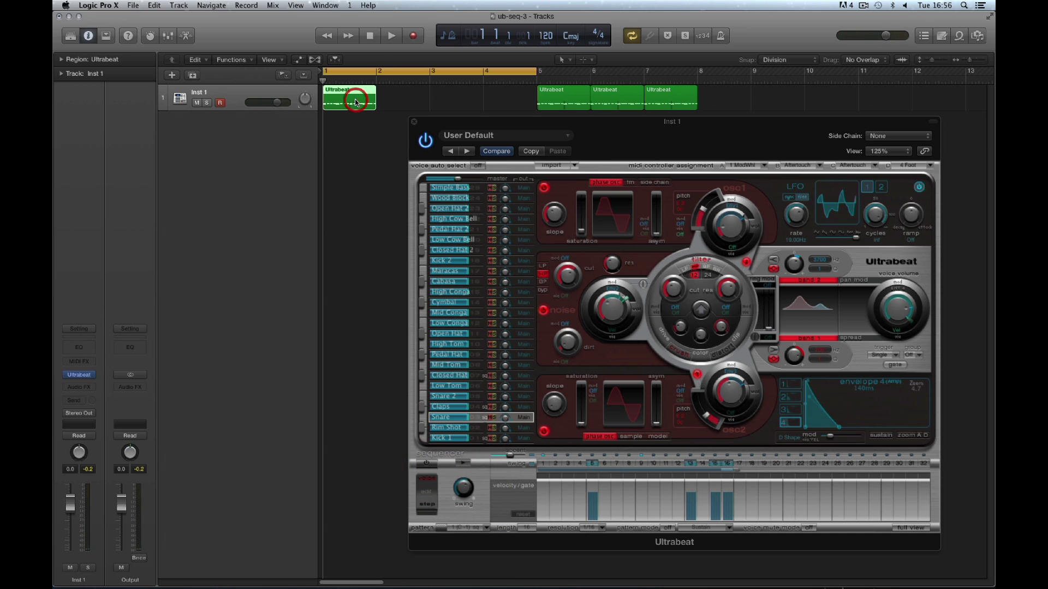
pyautogui.click(390, 35)
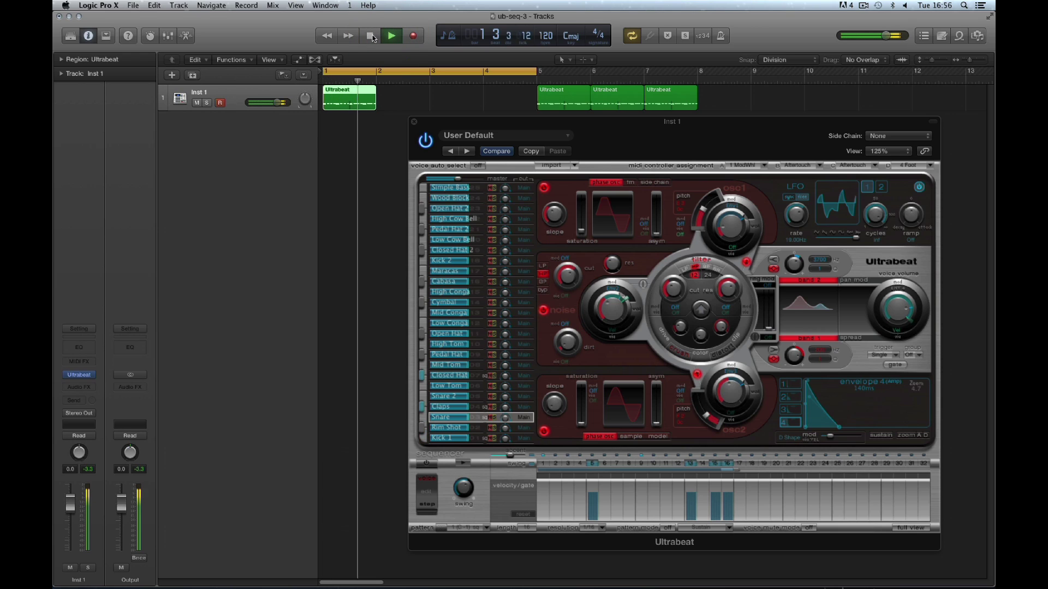
pyautogui.click(372, 36)
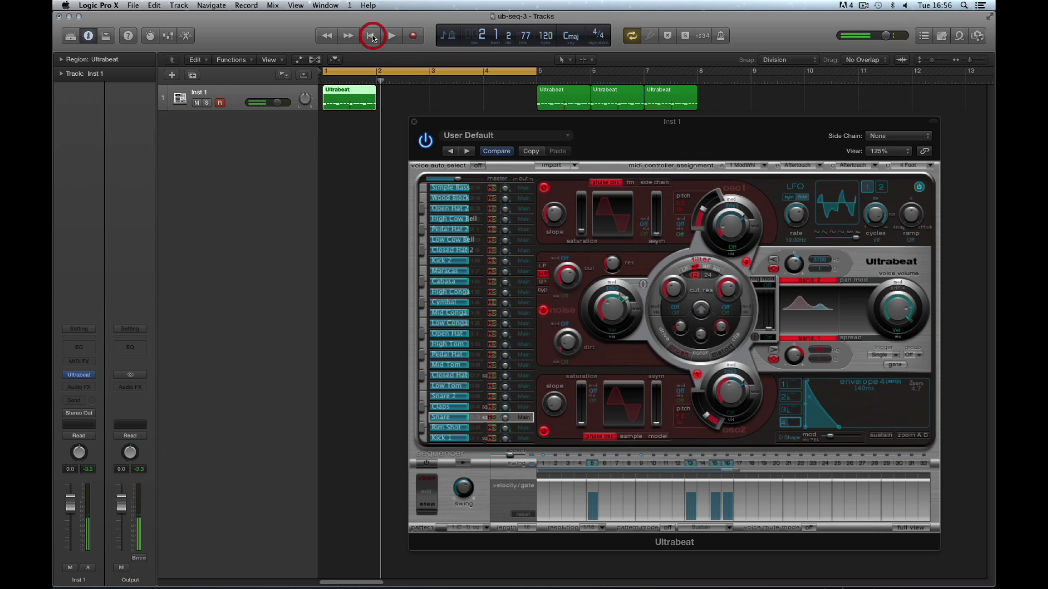
pyautogui.click(414, 122)
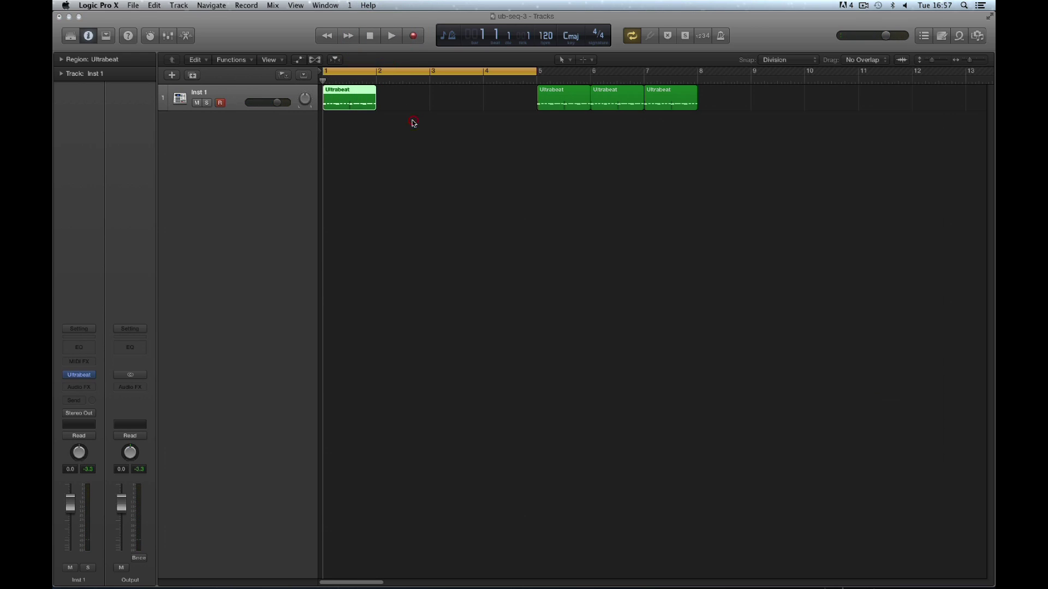
# Open the bar-1 region in the note editor and select its four green accent notes.
pyautogui.doubleClick(351, 94)
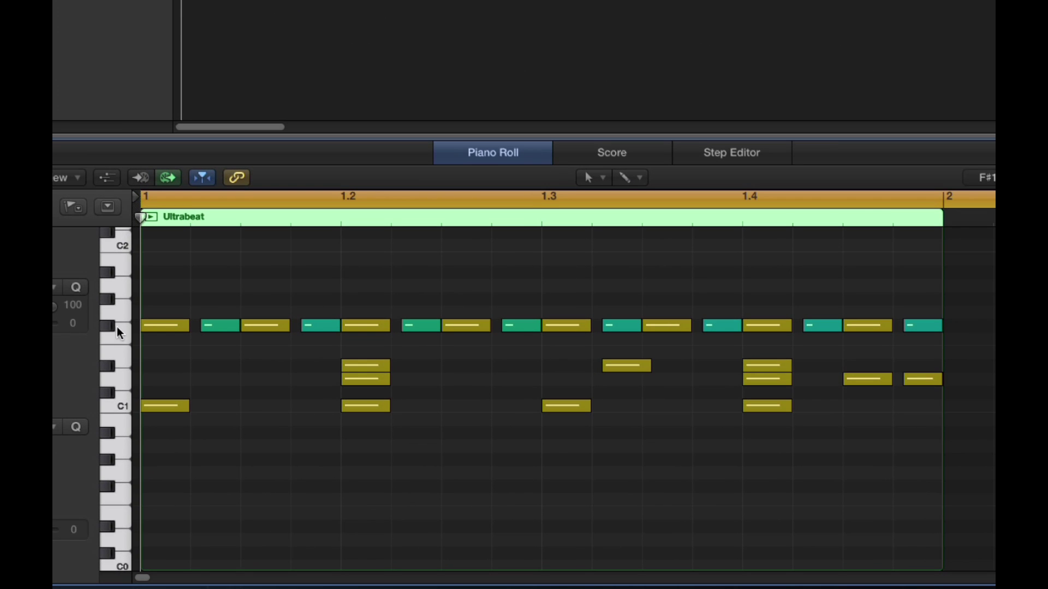
pyautogui.click(113, 329)
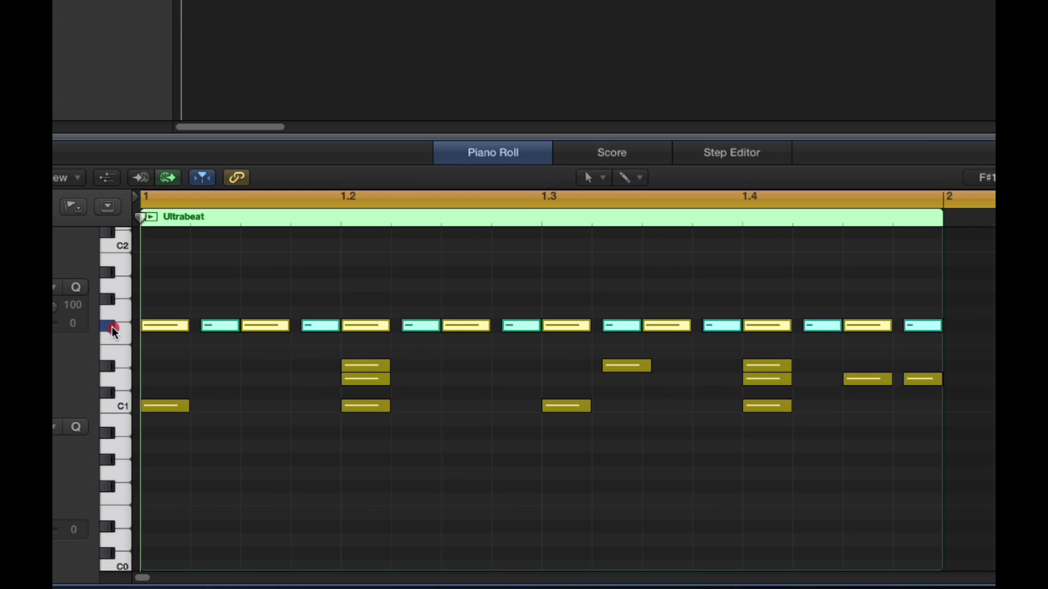
pyautogui.click(183, 311)
pyautogui.click(227, 328)
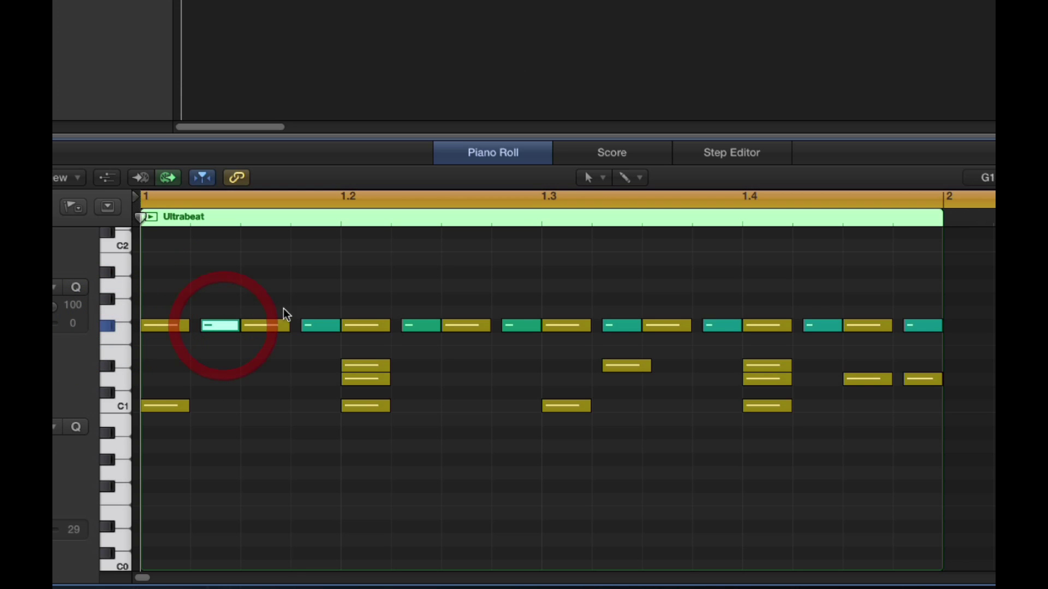
pyautogui.click(308, 326)
pyautogui.click(417, 326)
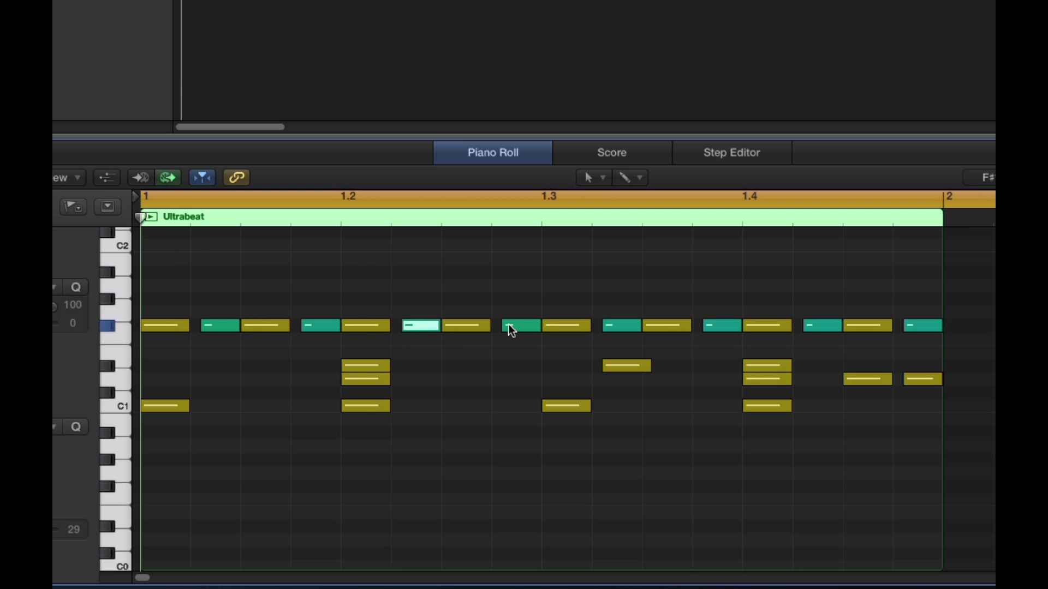
pyautogui.click(510, 326)
pyautogui.click(436, 299)
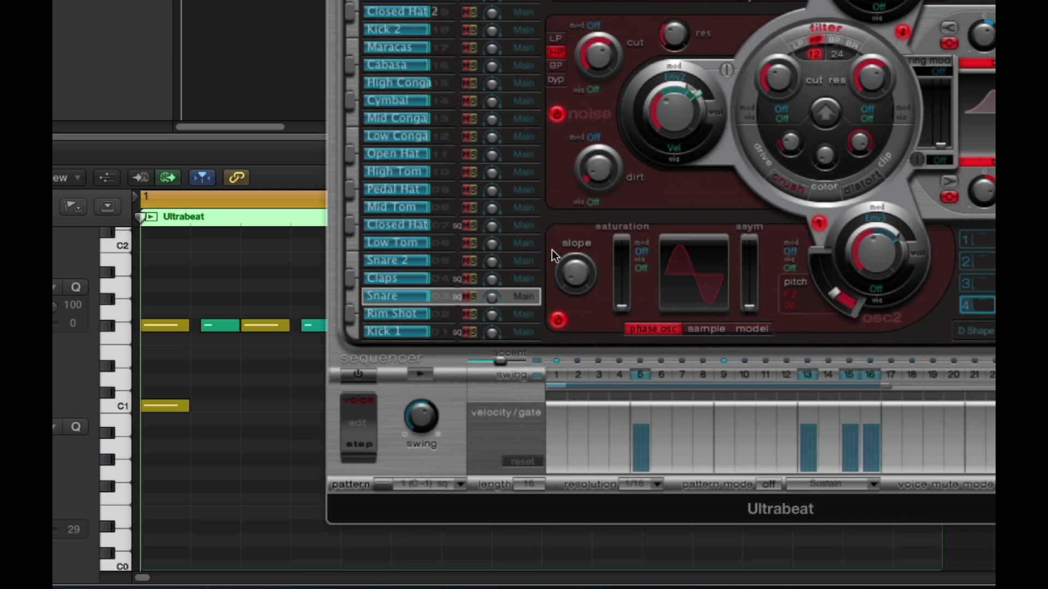
# View the Closed Hat step pattern, close Ultrabeat, and reselect three green accent notes.
pyautogui.click(448, 229)
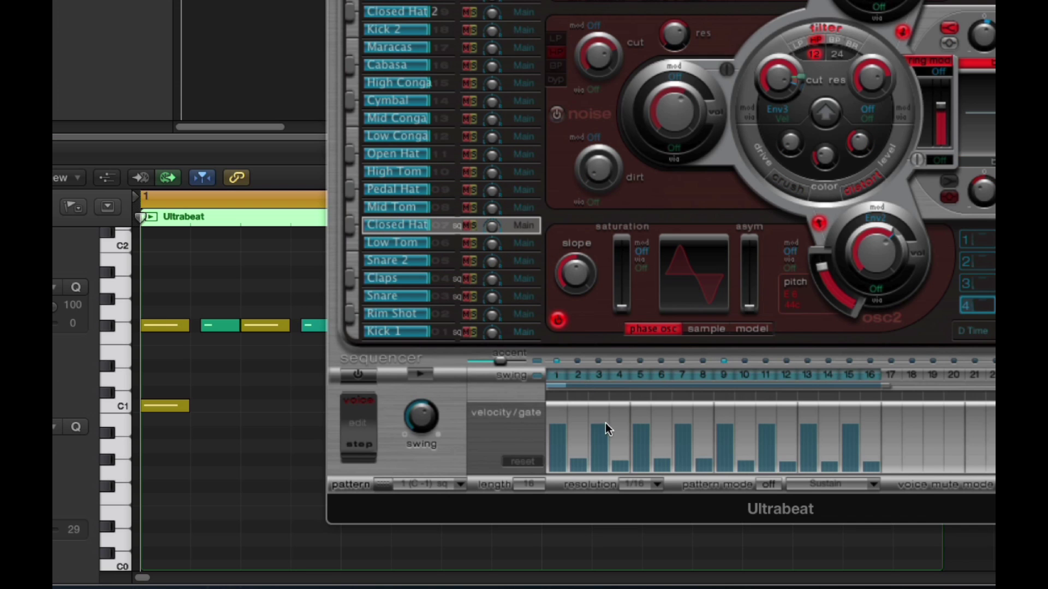
pyautogui.press('super+w')
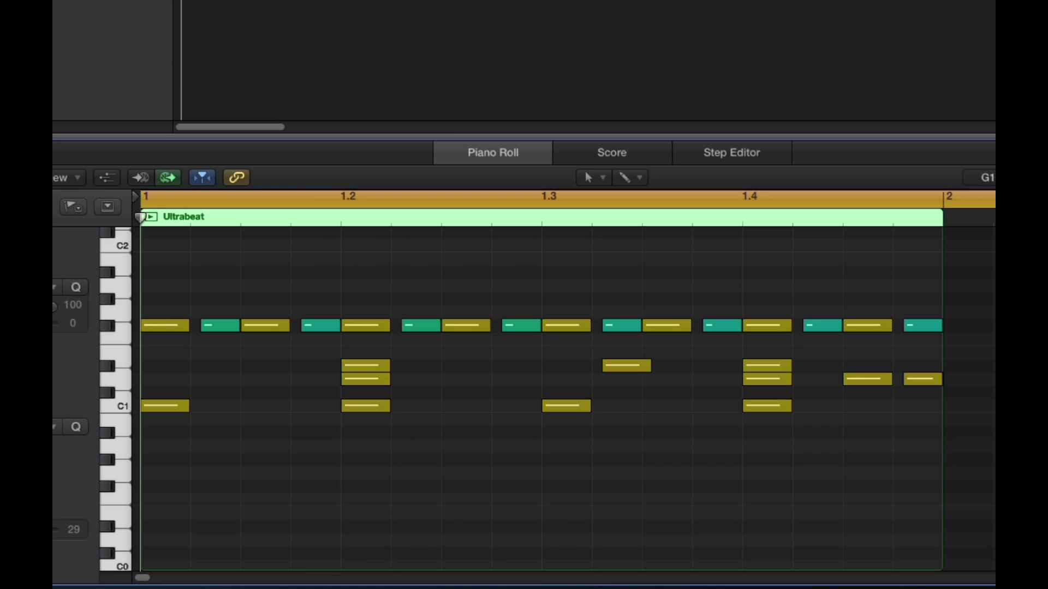
pyautogui.click(221, 328)
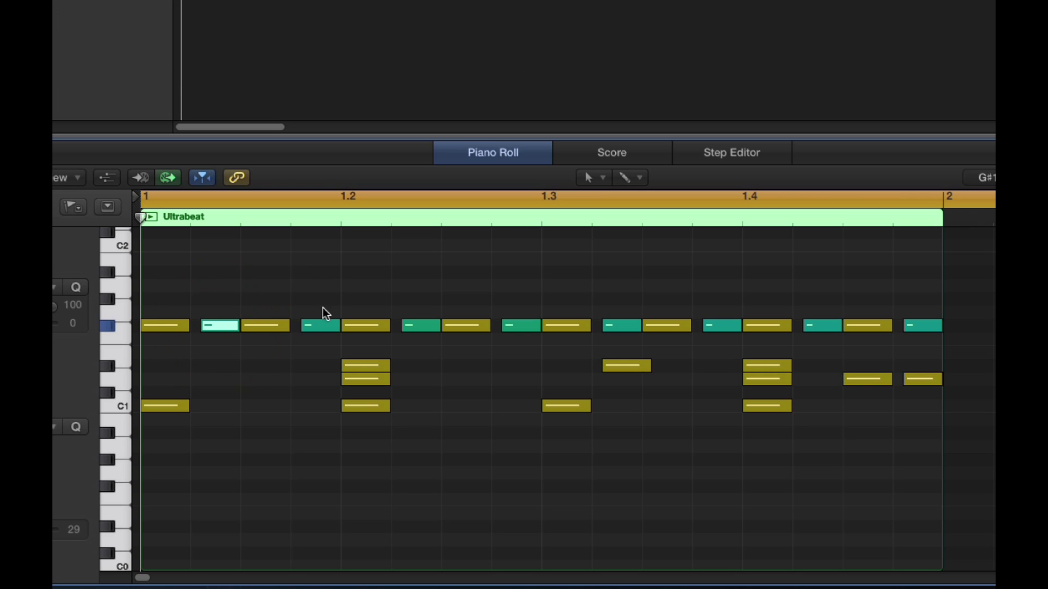
pyautogui.click(322, 328)
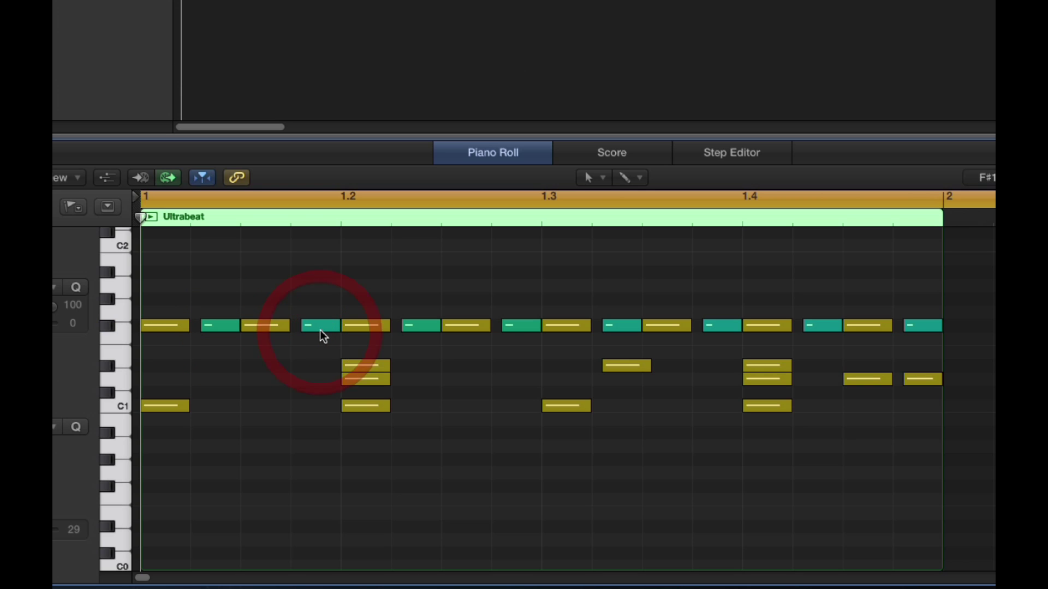
pyautogui.click(409, 328)
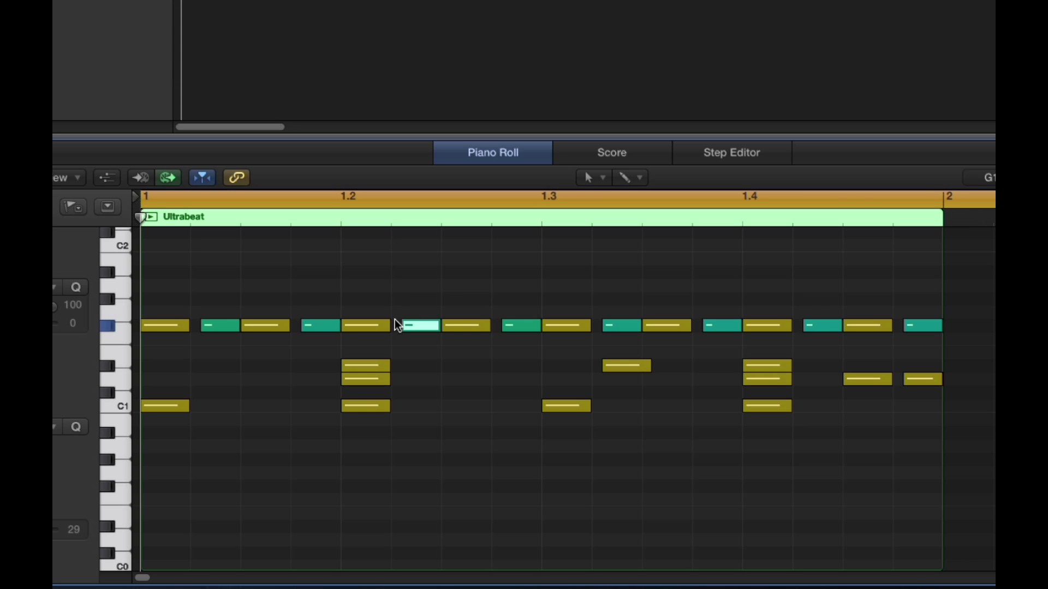
pyautogui.click(474, 301)
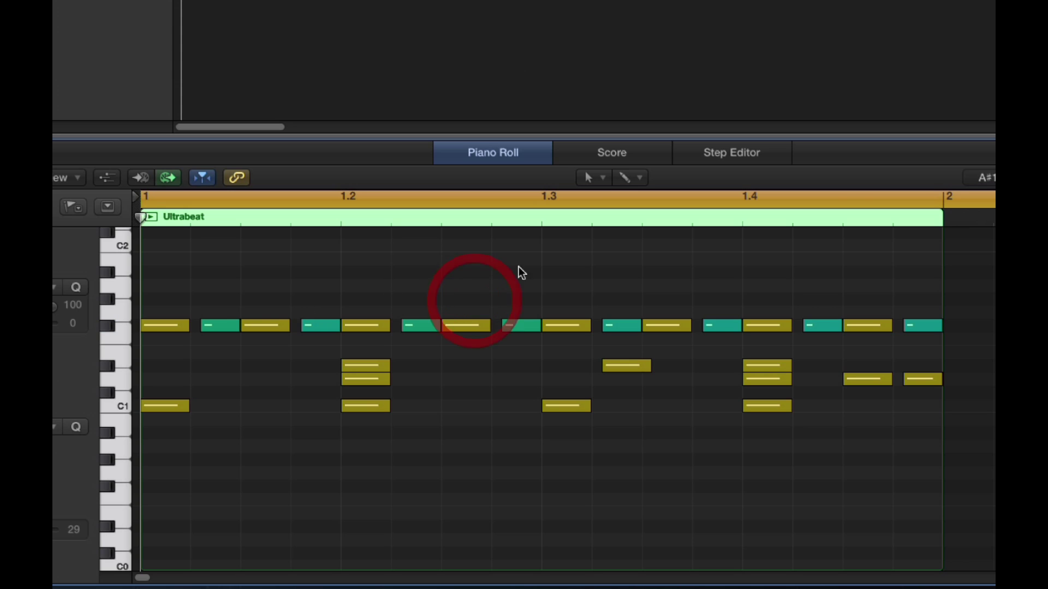
# Select the D#1 note and the last D1 note in bar 1, then close the note editor.
pyautogui.click(613, 365)
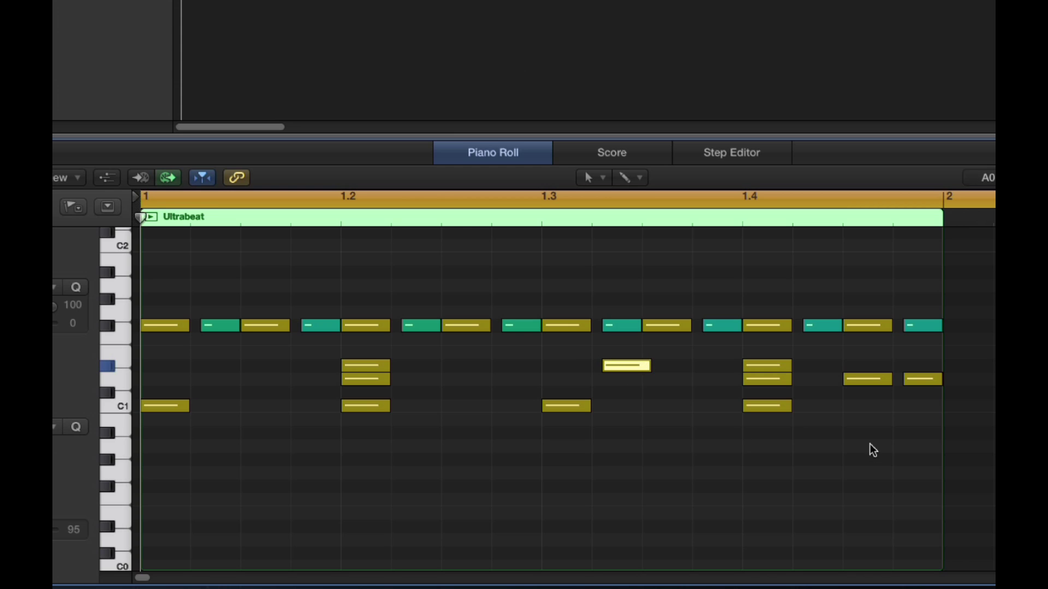
pyautogui.click(919, 378)
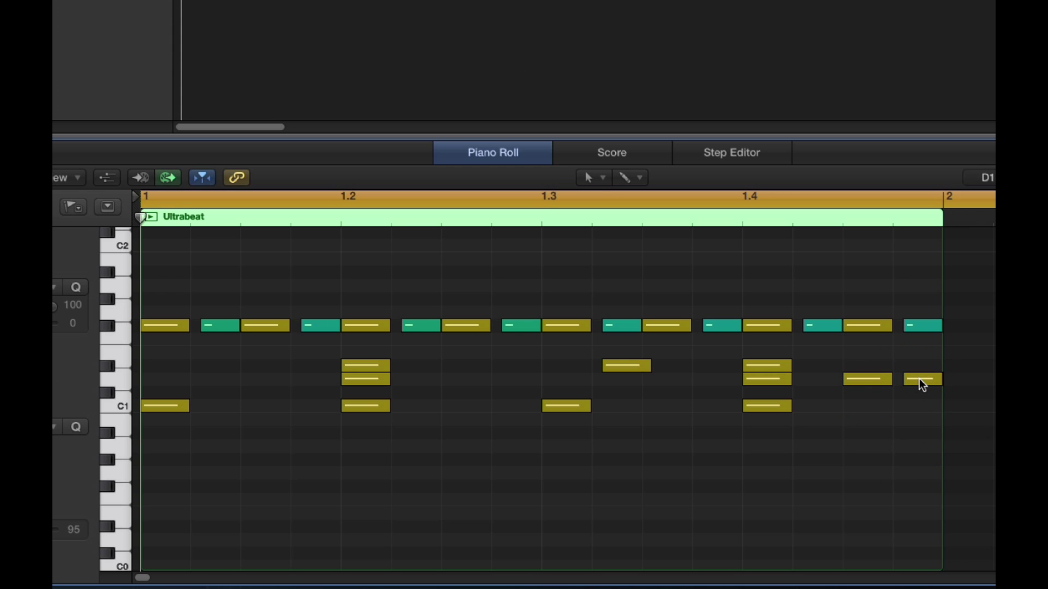
pyautogui.click(919, 379)
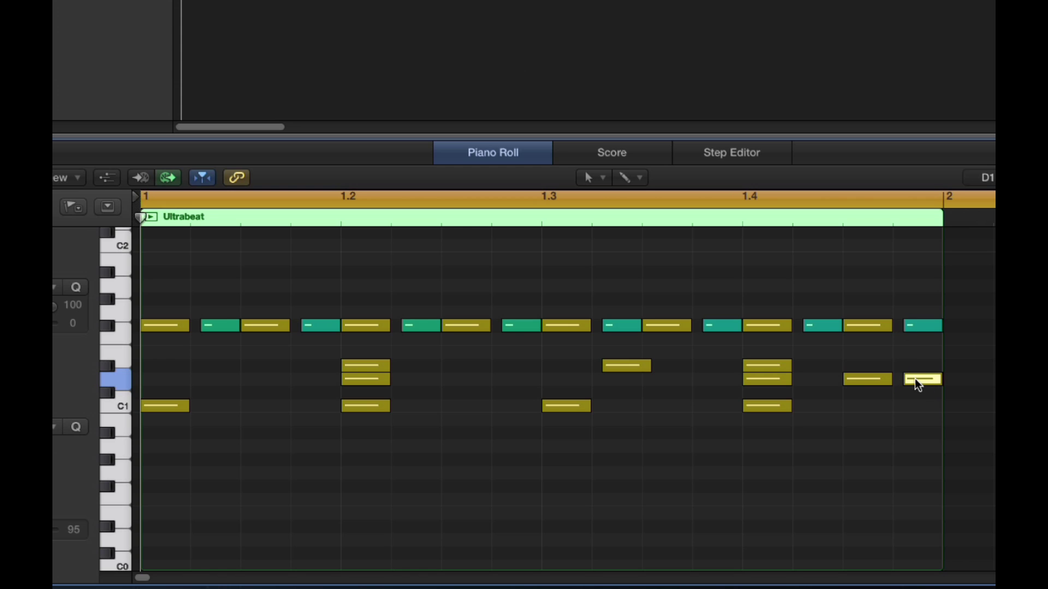
pyautogui.click(882, 358)
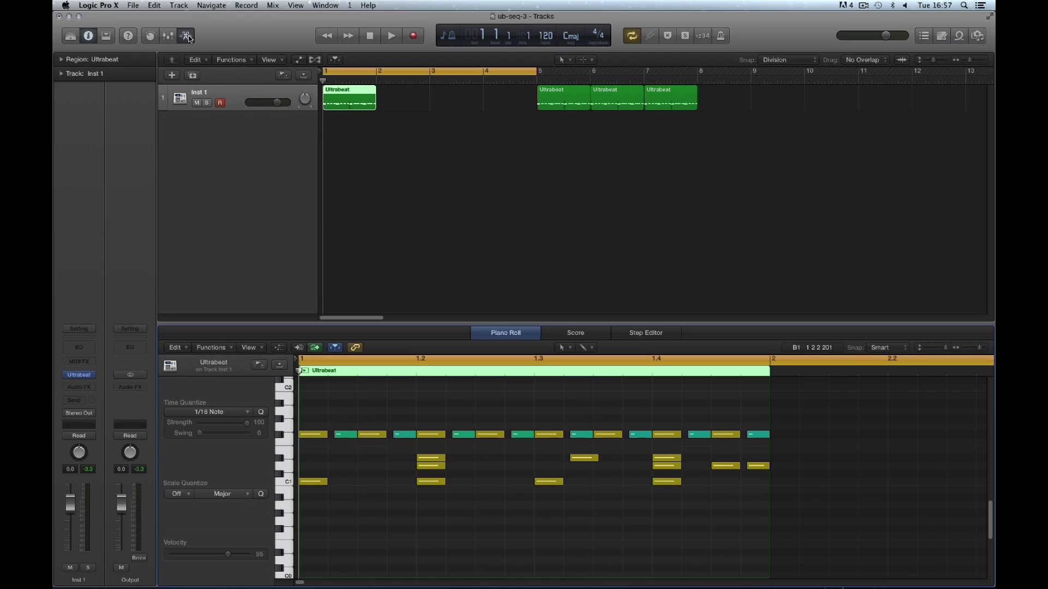
pyautogui.click(188, 35)
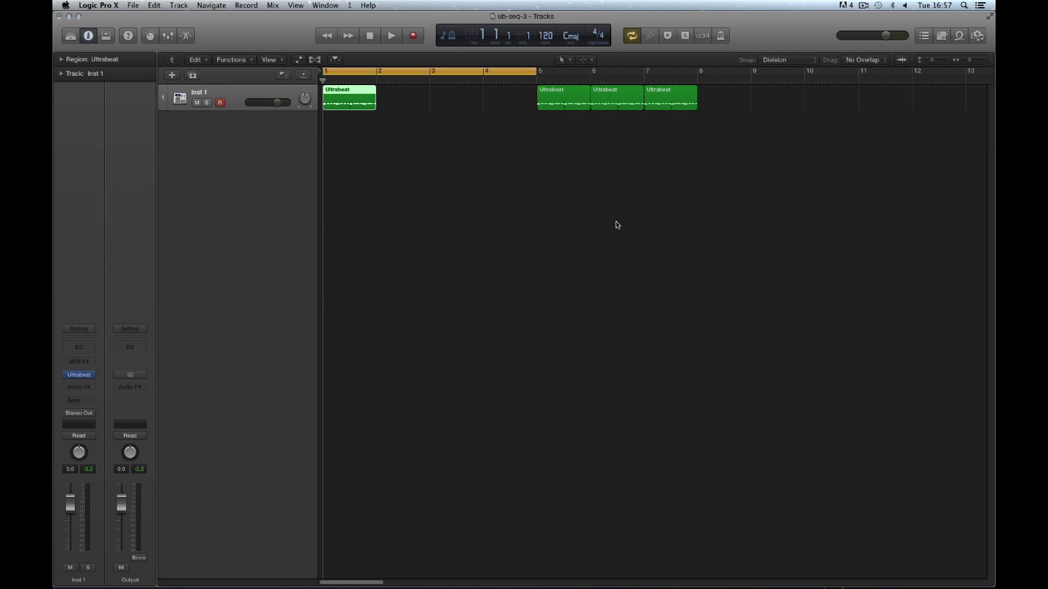
# Enlarge Inst 1, shift the Ultrabeat region slightly later, and extend its start back to bar 1.
pyautogui.moveTo(933, 64); pyautogui.dragTo(980, 64)
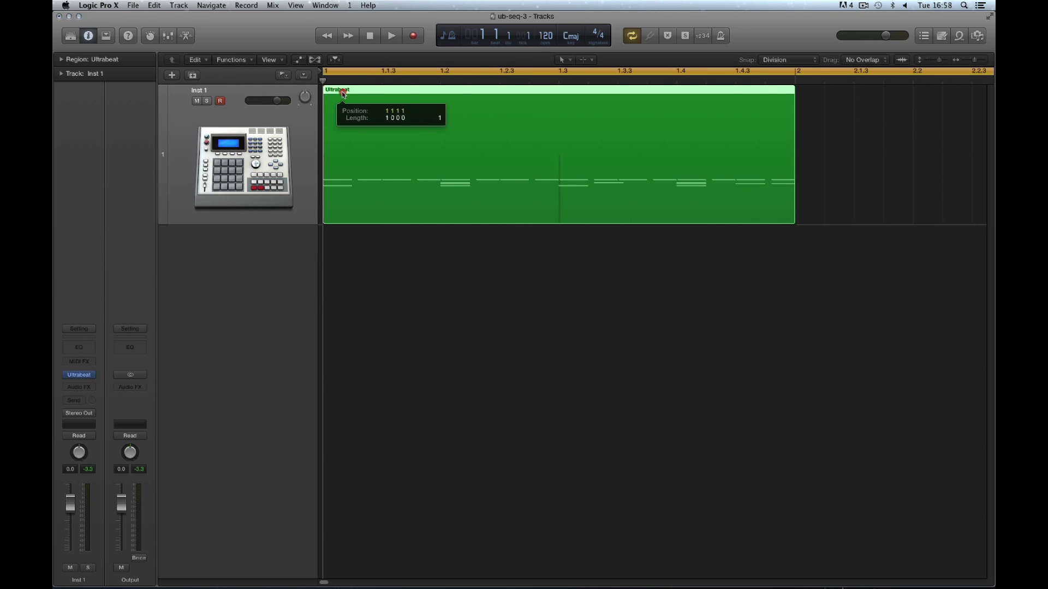
pyautogui.moveTo(369, 93); pyautogui.dragTo(398, 92)
pyautogui.moveTo(353, 218); pyautogui.dragTo(327, 217)
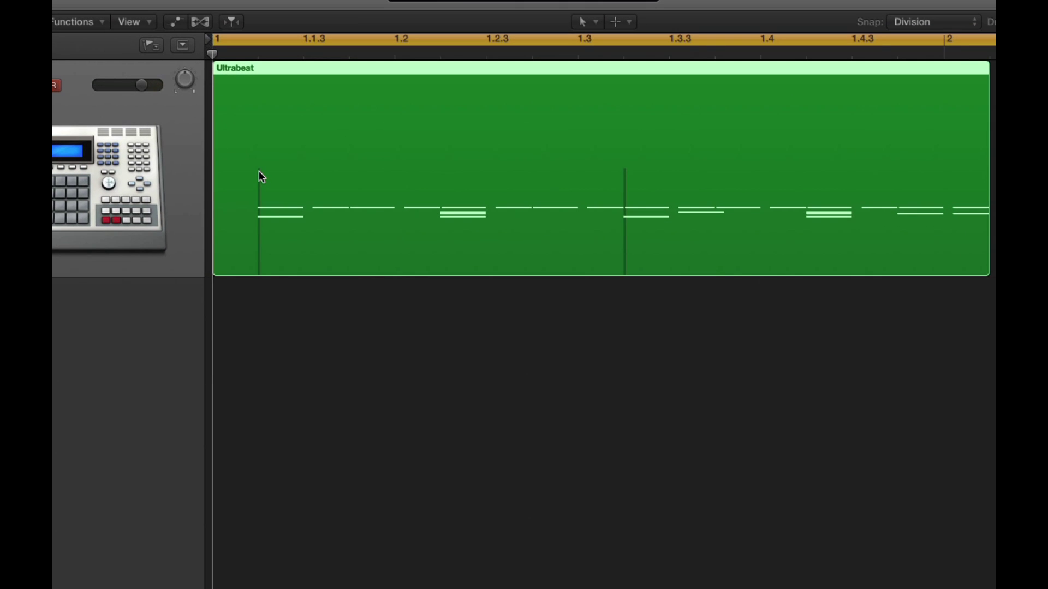
# Click back and forth between two spots in the enlarged Ultrabeat region.
pyautogui.click(258, 172)
pyautogui.click(626, 173)
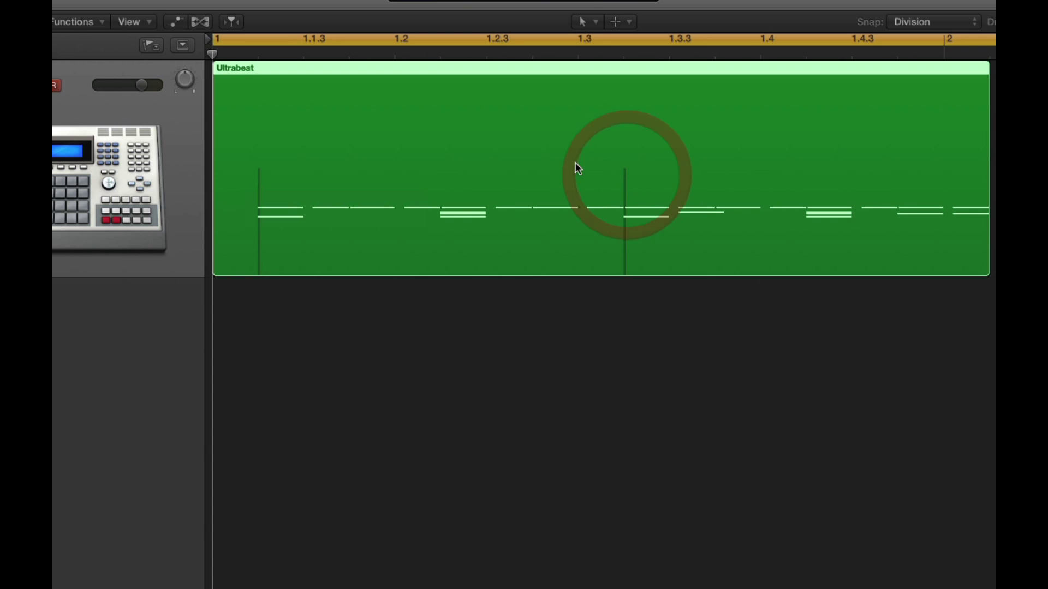
pyautogui.click(259, 172)
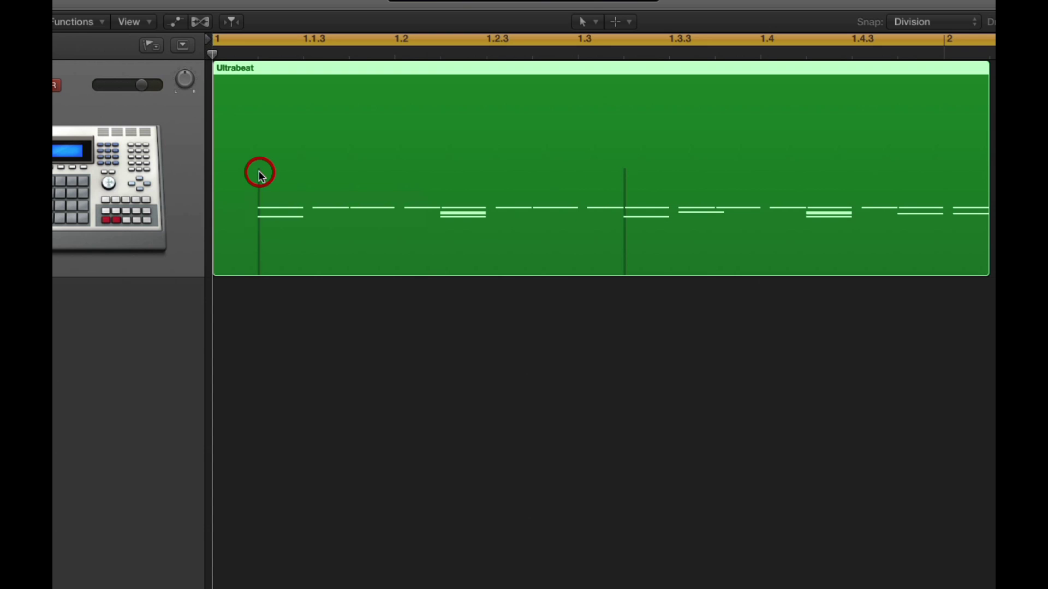
pyautogui.click(626, 180)
pyautogui.click(260, 173)
pyautogui.click(624, 174)
pyautogui.click(258, 173)
pyautogui.click(624, 173)
pyautogui.click(258, 173)
pyautogui.click(624, 174)
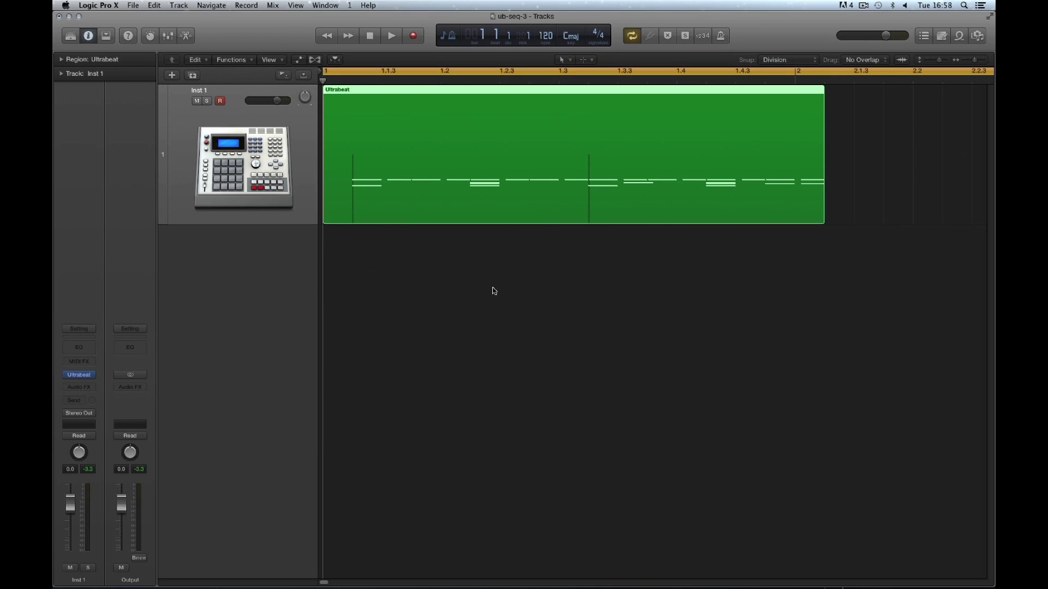
# Open Ultrabeat on Inst 1, keep pattern 1 (C-1), enable the sequencer and solo Kick 1.
pyautogui.click(79, 375)
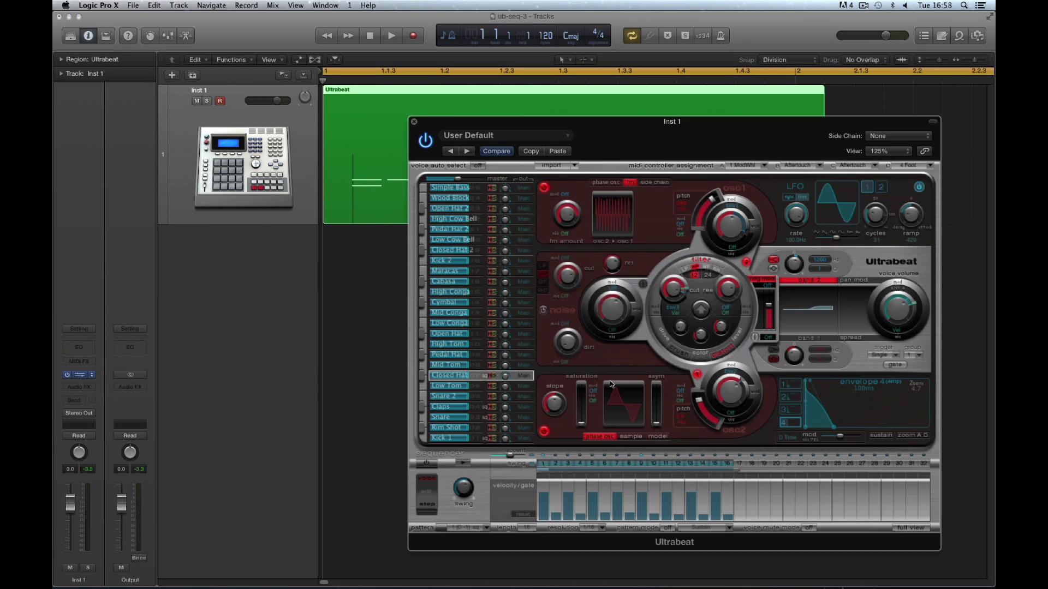
pyautogui.click(479, 440)
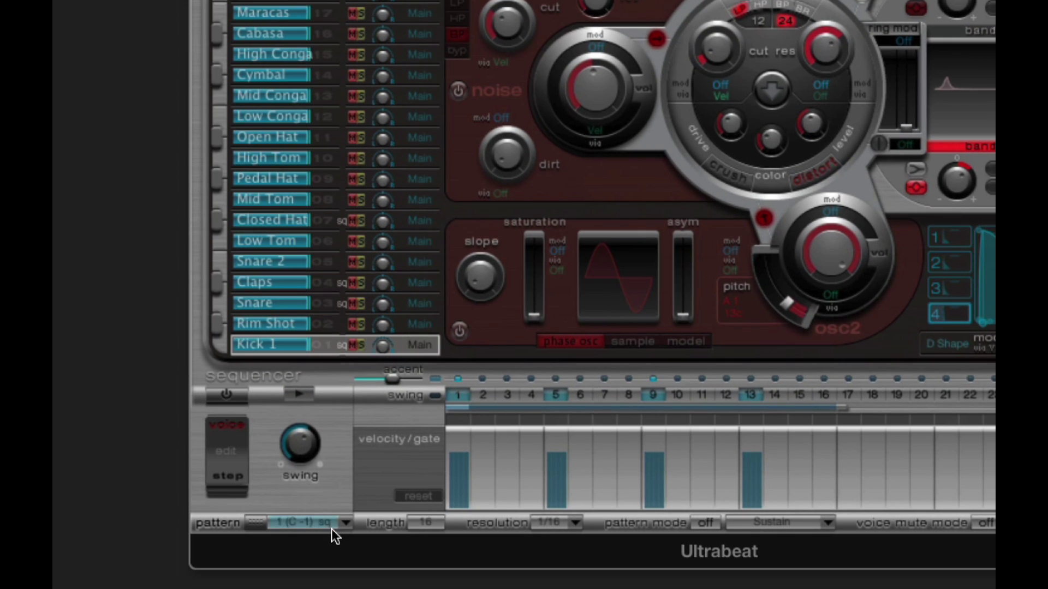
pyautogui.click(332, 529)
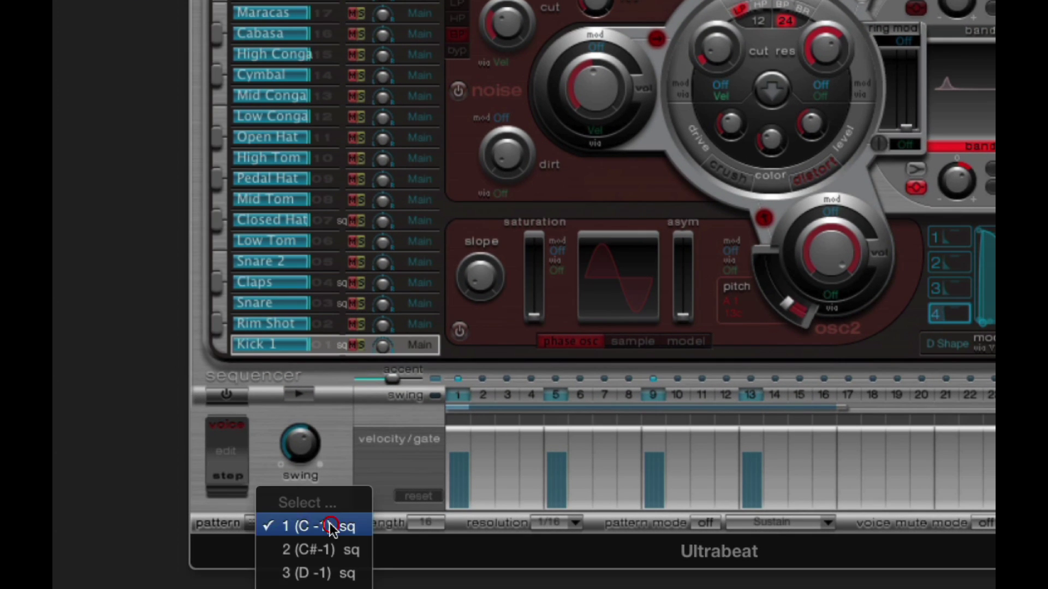
pyautogui.click(330, 522)
pyautogui.click(228, 396)
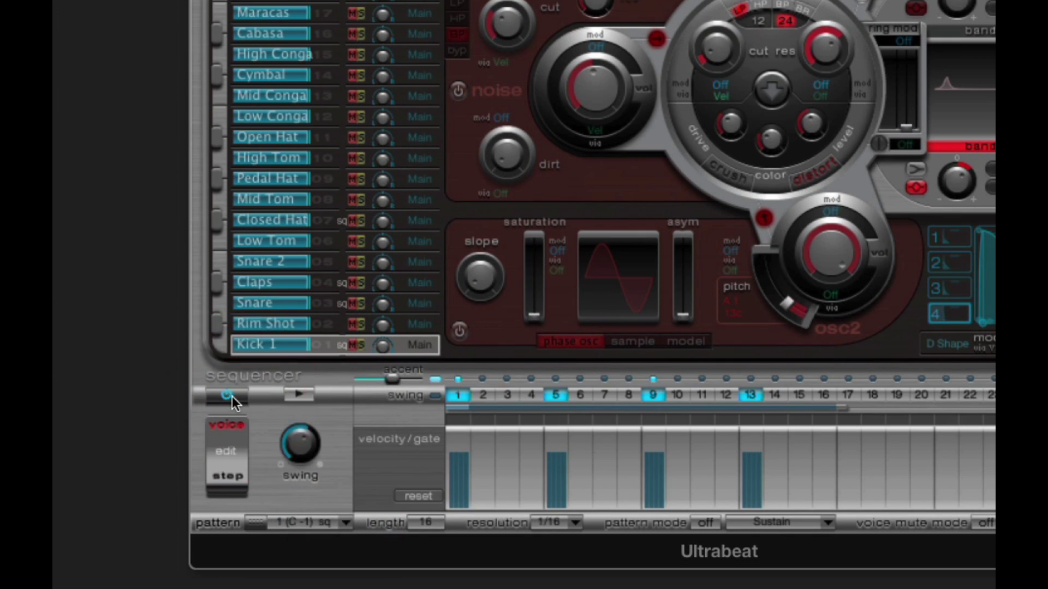
pyautogui.click(361, 345)
# Toggle the step-1 accent and play the Kick 1 pattern with and without it.
pyautogui.click(460, 378)
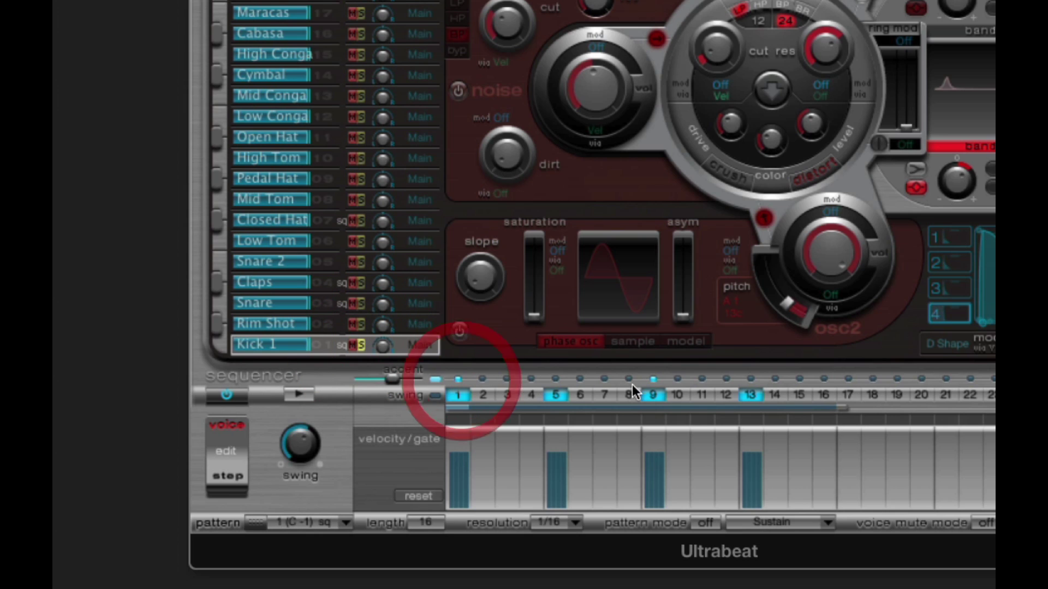
pyautogui.click(651, 381)
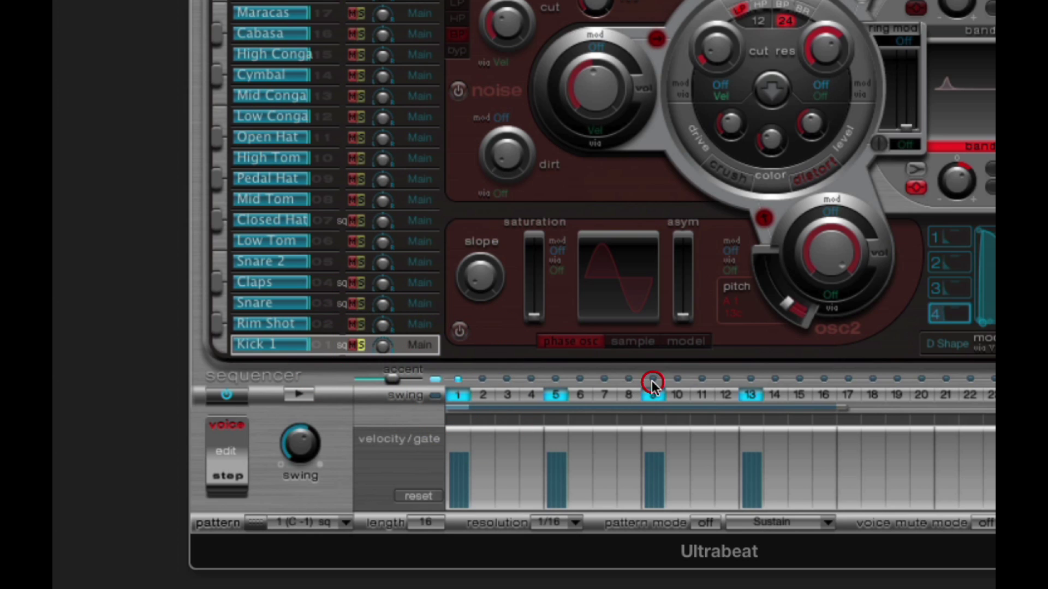
pyautogui.click(434, 379)
pyautogui.click(300, 394)
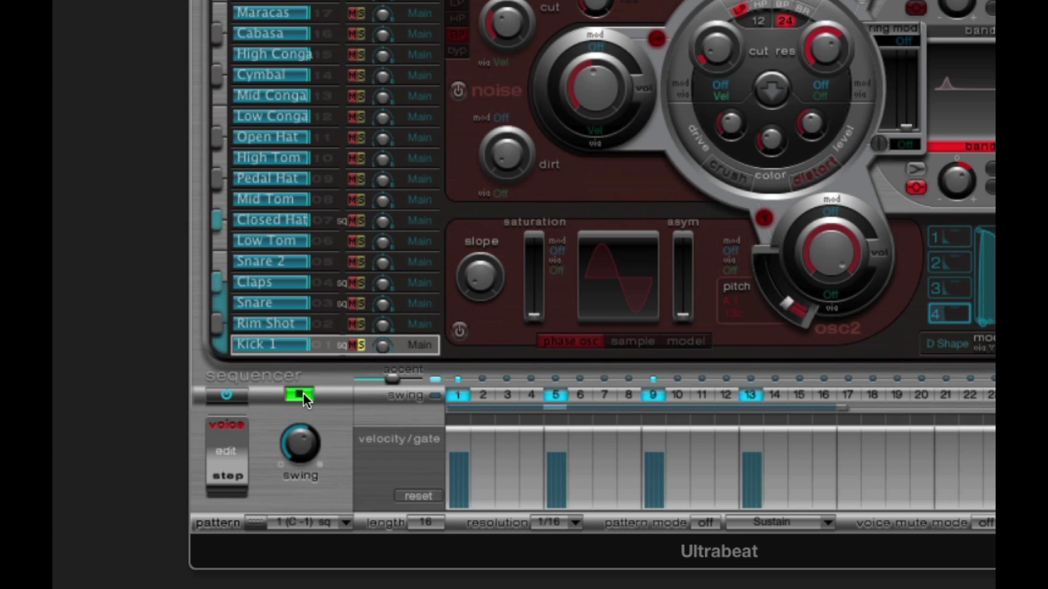
pyautogui.click(303, 393)
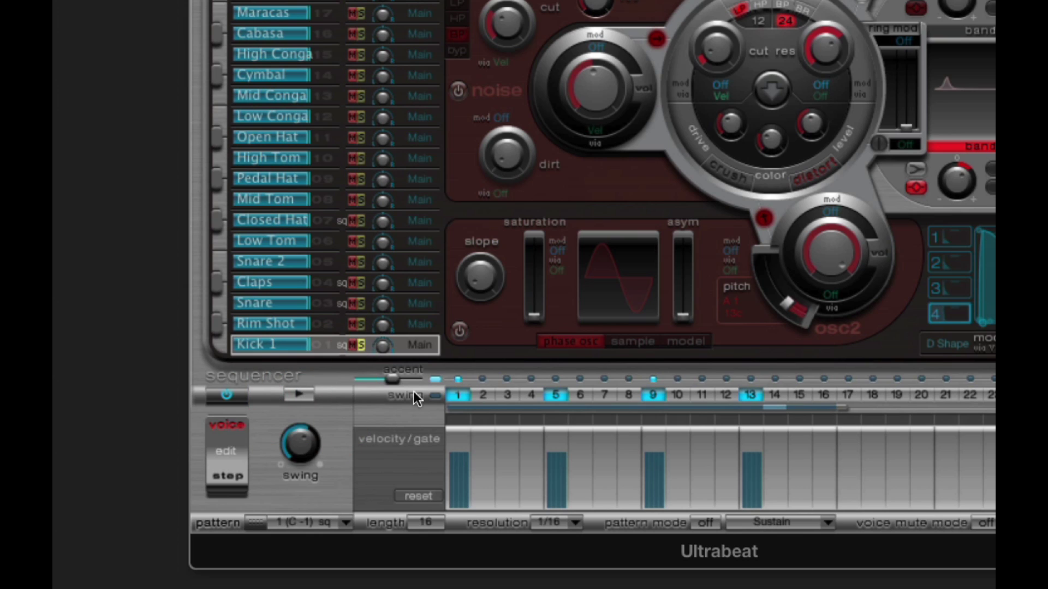
pyautogui.click(435, 379)
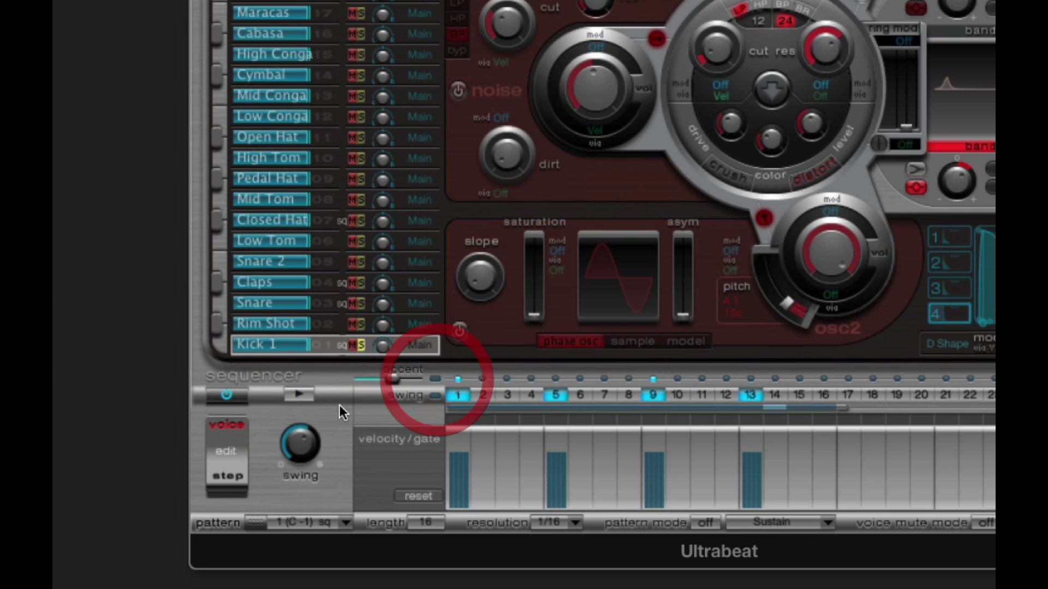
pyautogui.click(303, 395)
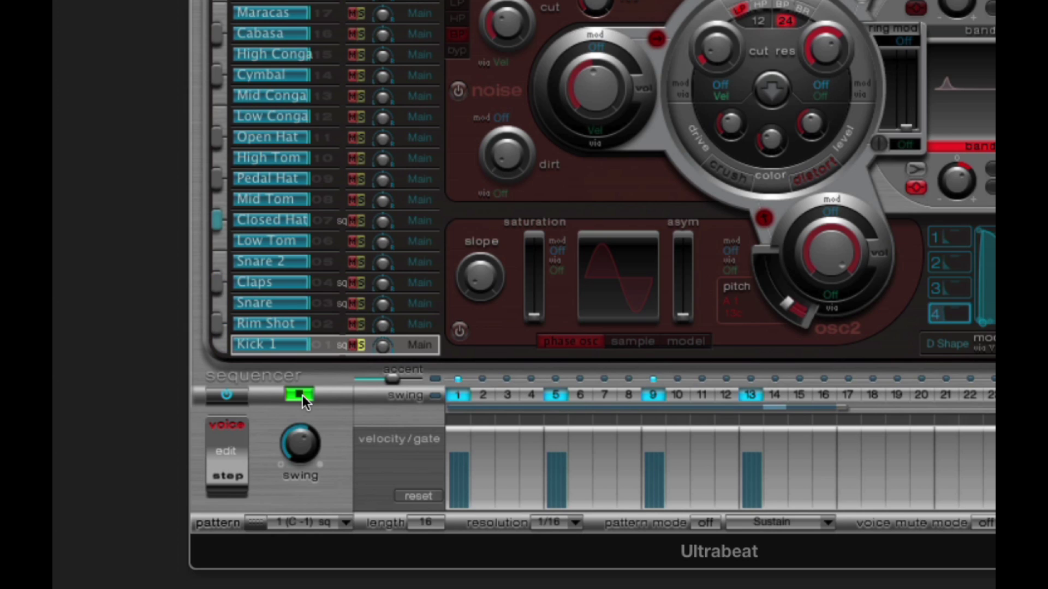
pyautogui.click(303, 395)
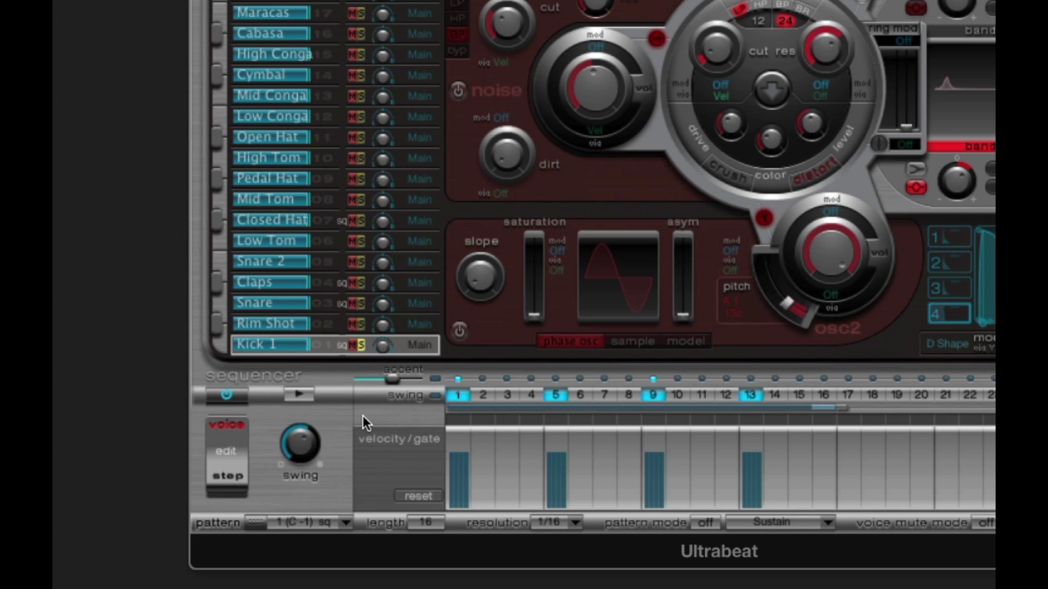
# Switch off Ultrabeat's sequencer, toggle the overall accent off and on, and play the project.
pyautogui.click(245, 395)
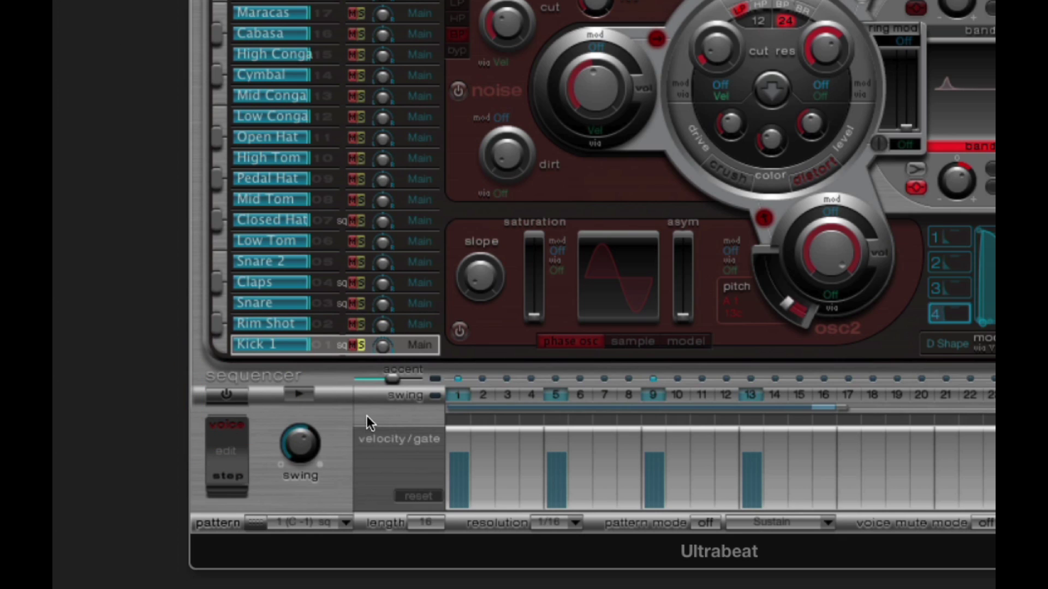
pyautogui.click(435, 380)
pyautogui.click(434, 380)
pyautogui.click(435, 379)
pyautogui.click(435, 380)
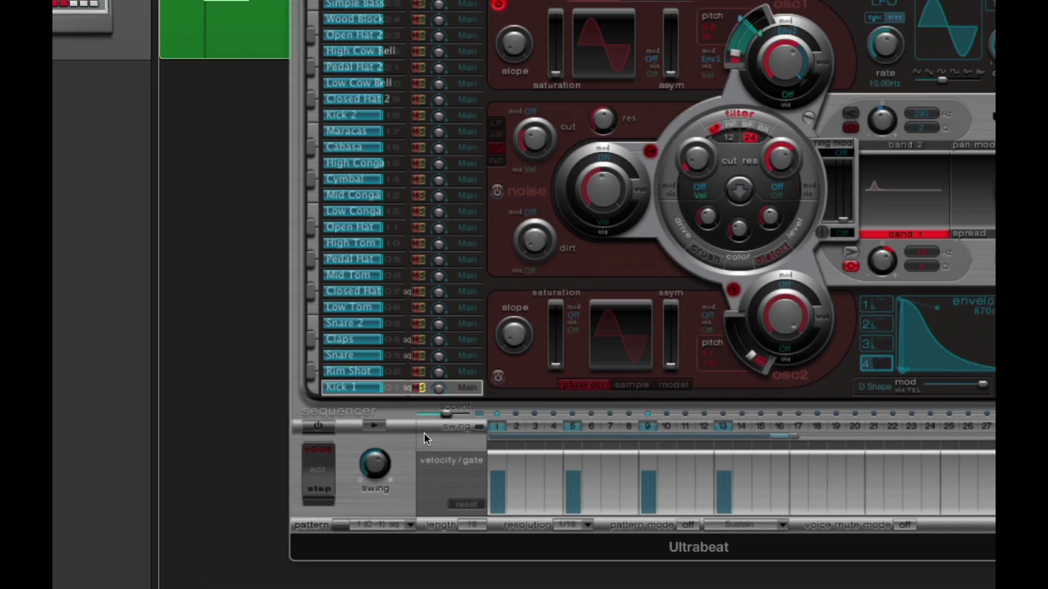
pyautogui.press('space')
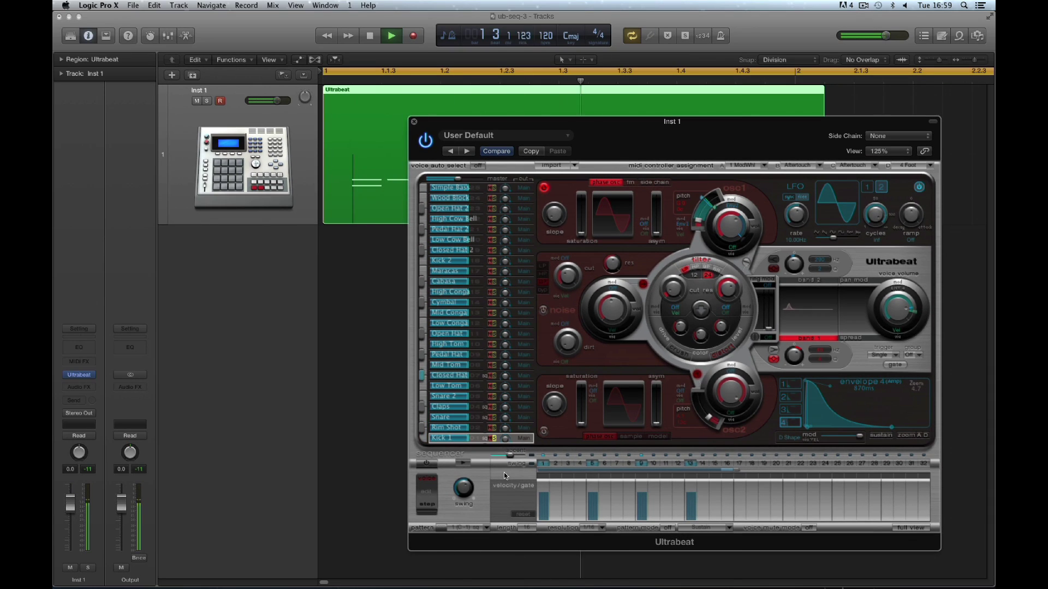
# Stop playback, unsolo Kick 1, close Ultrabeat and return the playhead to the start.
pyautogui.press('space')
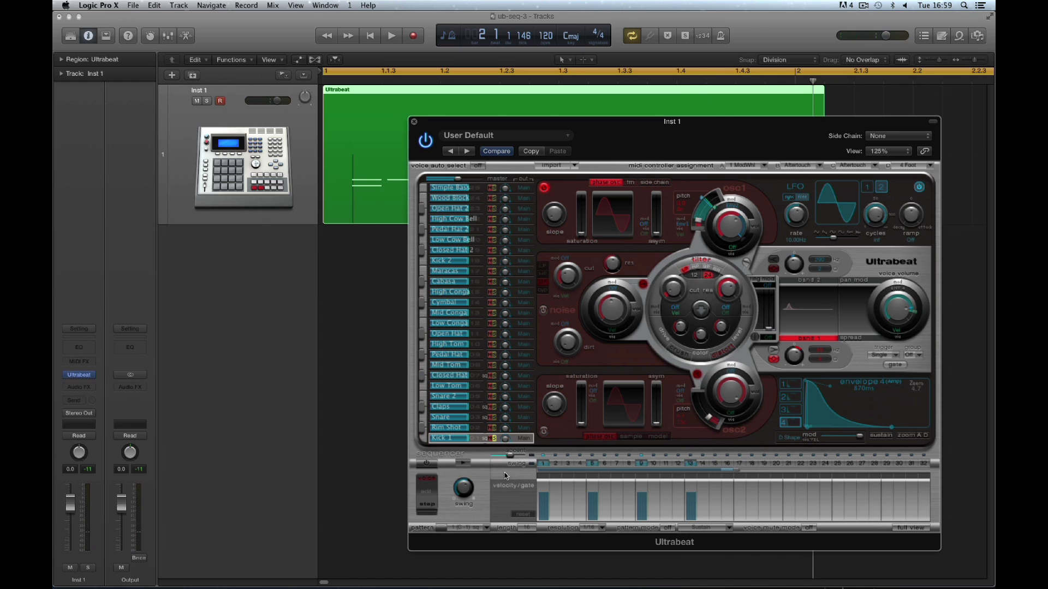
pyautogui.click(532, 455)
pyautogui.click(531, 455)
pyautogui.click(532, 456)
pyautogui.click(494, 439)
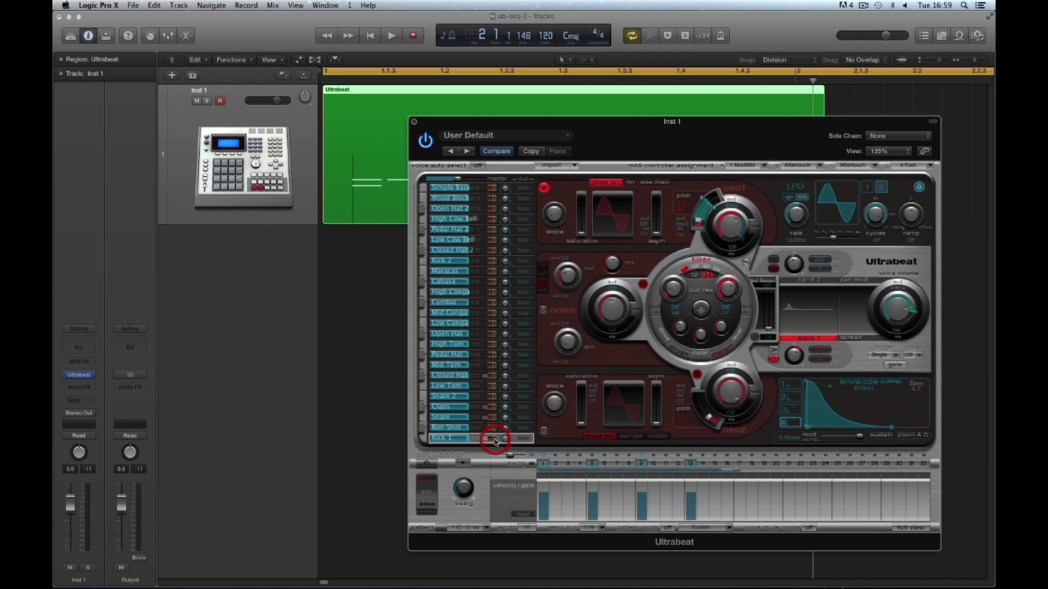
pyautogui.click(414, 122)
pyautogui.click(376, 36)
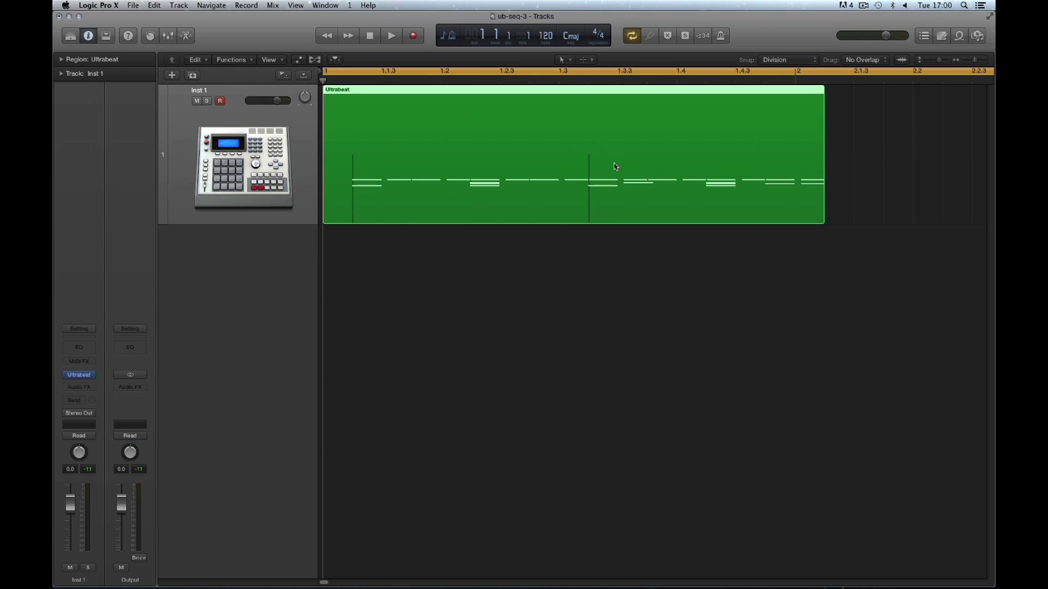
pyautogui.click(186, 36)
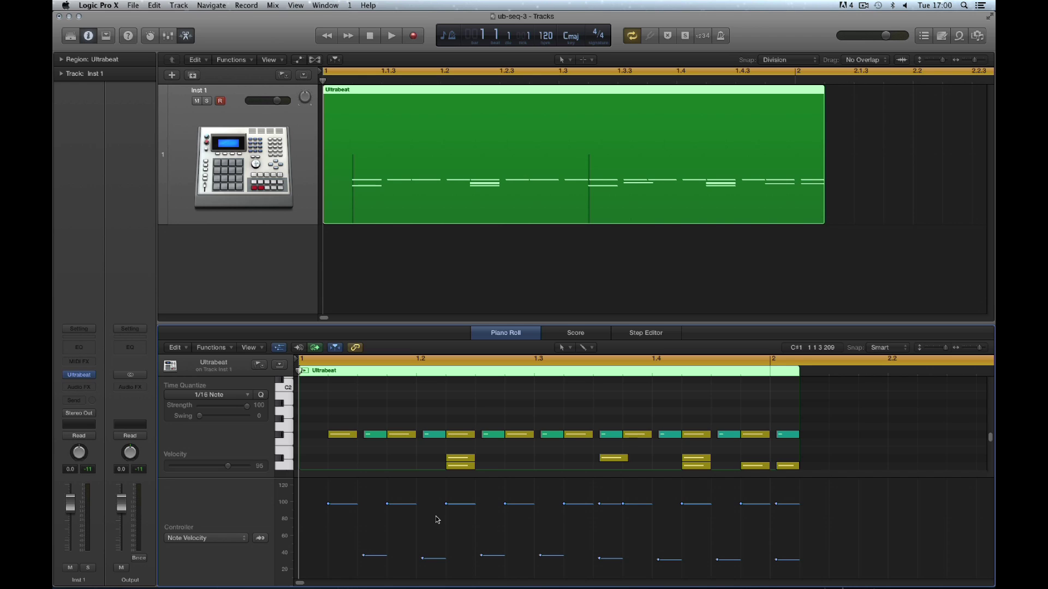
pyautogui.click(280, 349)
pyautogui.click(277, 348)
pyautogui.click(186, 36)
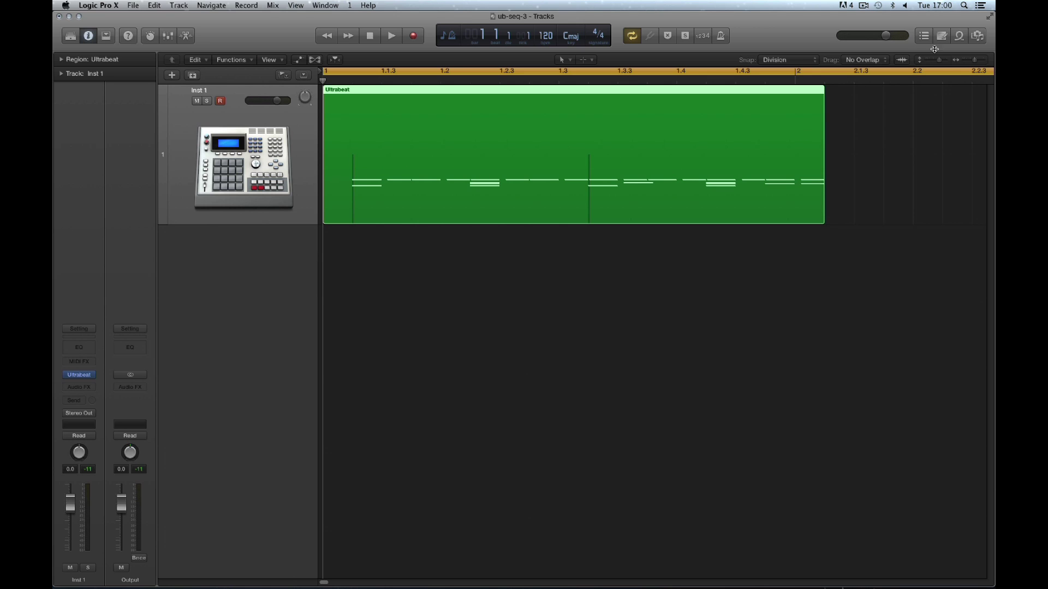
pyautogui.click(923, 35)
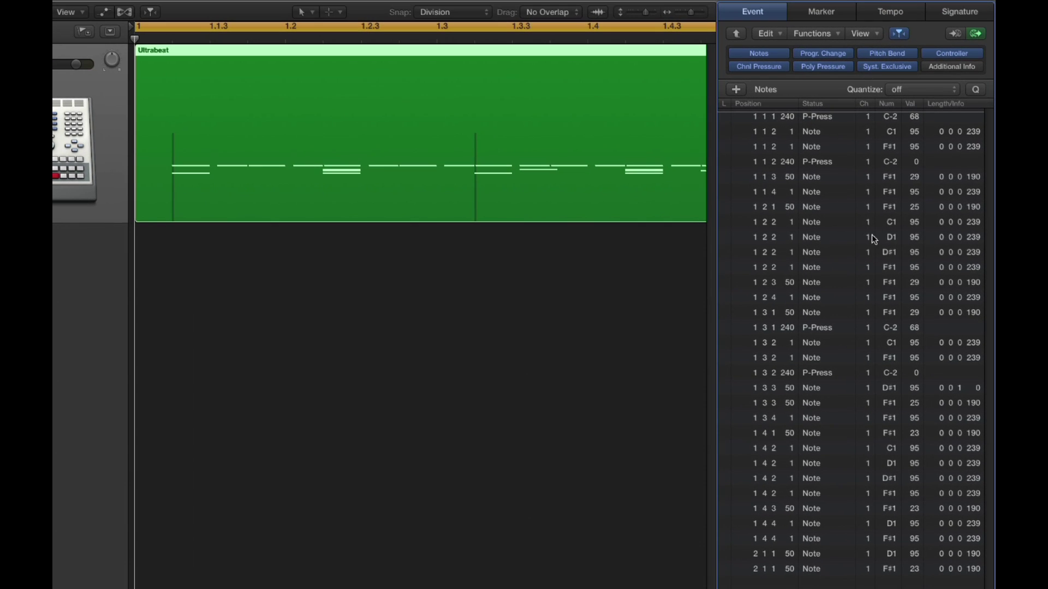
pyautogui.click(863, 144)
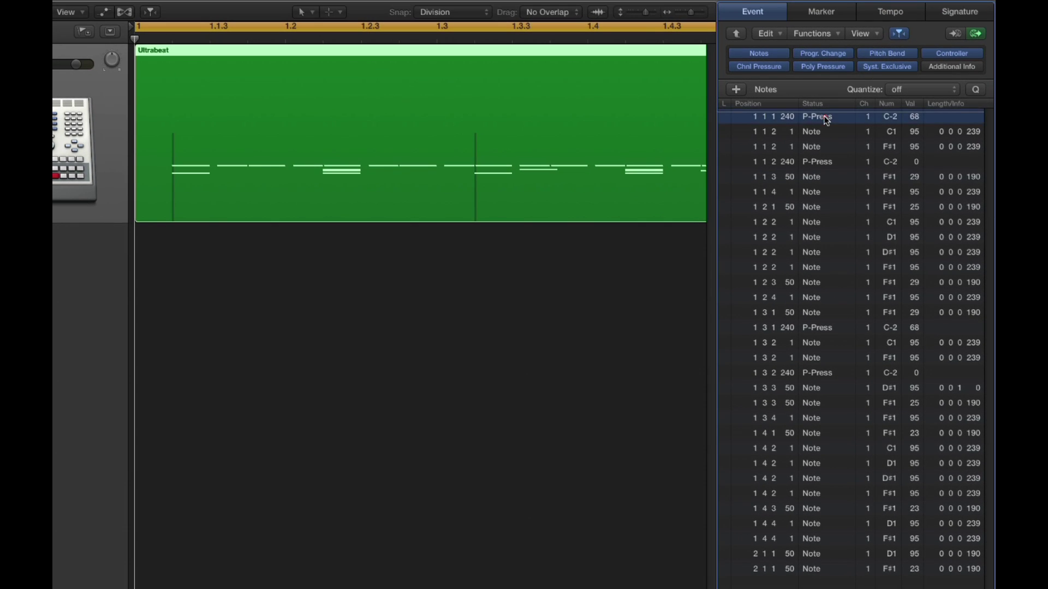
pyautogui.keyDown('shift'); pyautogui.click(826, 159); pyautogui.keyUp('shift')
pyautogui.keyDown('shift'); pyautogui.click(825, 327); pyautogui.keyUp('shift')
pyautogui.keyDown('shift'); pyautogui.click(840, 371); pyautogui.keyUp('shift')
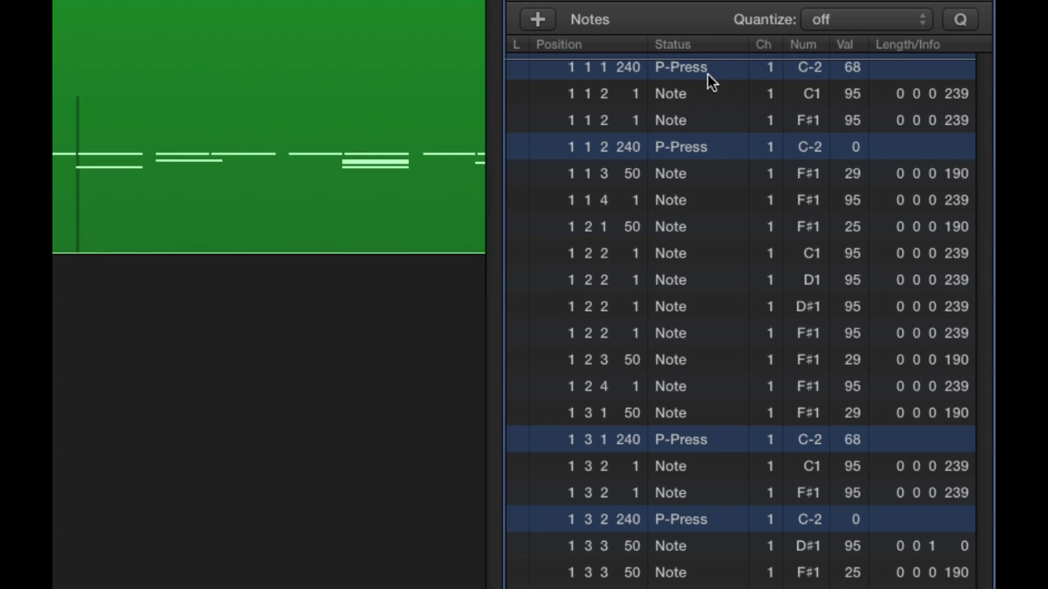
pyautogui.click(704, 75)
pyautogui.click(857, 70)
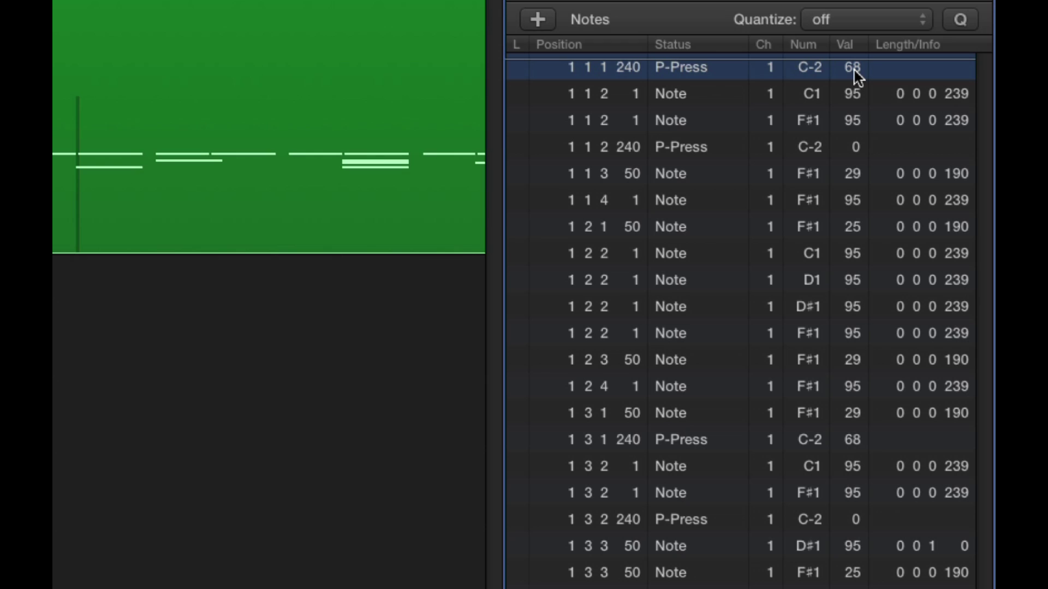
pyautogui.click(704, 150)
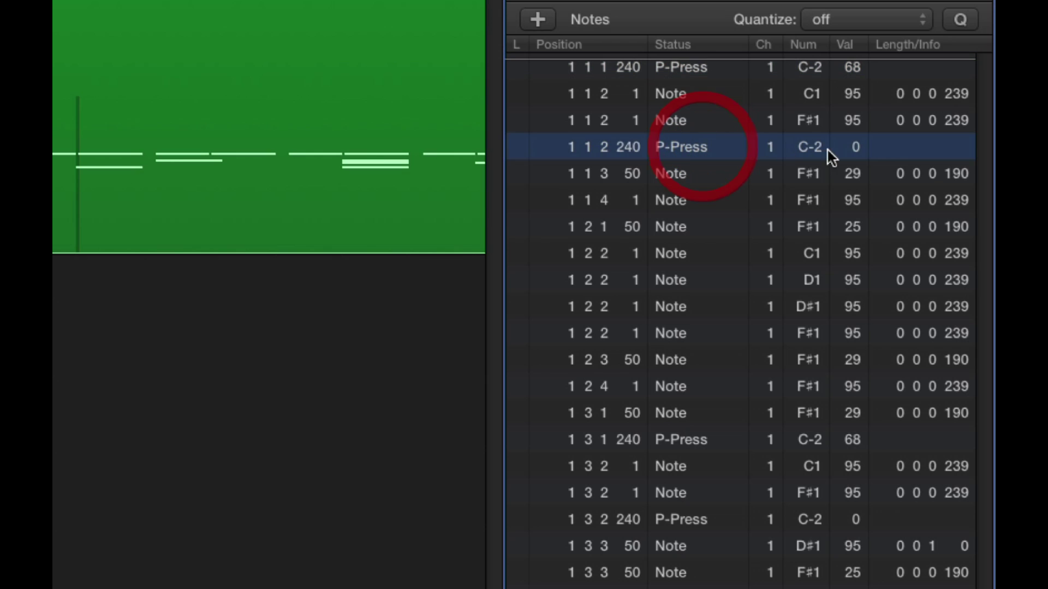
pyautogui.click(855, 155)
pyautogui.click(695, 70)
pyautogui.click(676, 70)
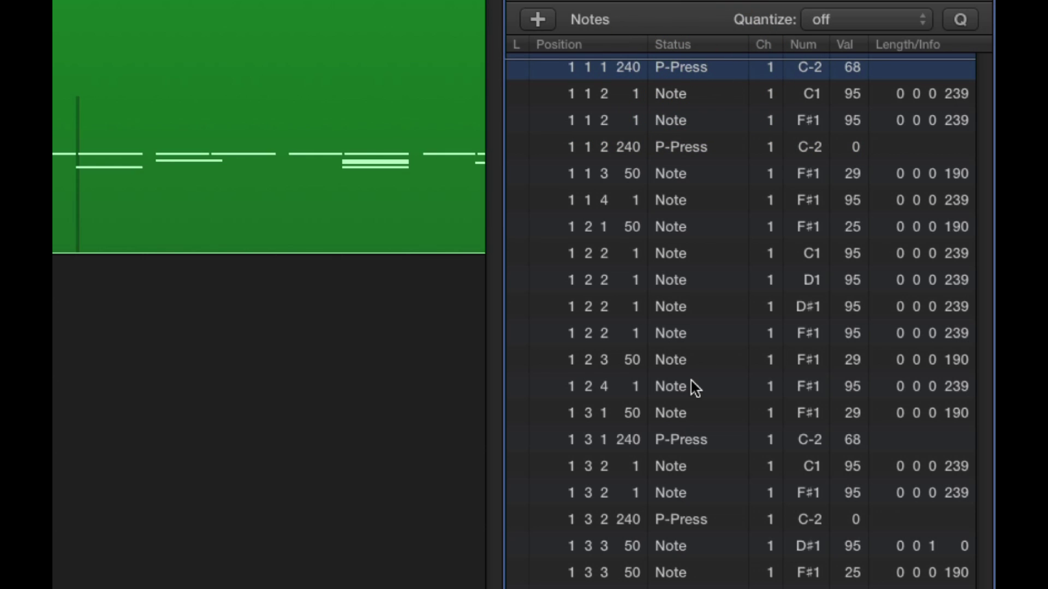
pyautogui.click(707, 71)
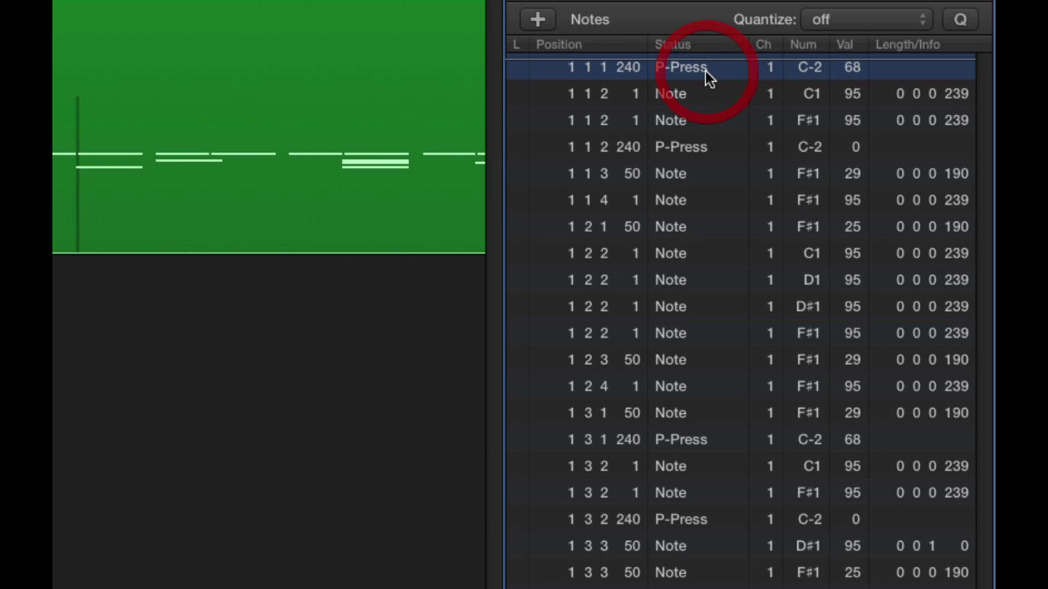
pyautogui.keyDown('shift'); pyautogui.click(692, 150); pyautogui.keyUp('shift')
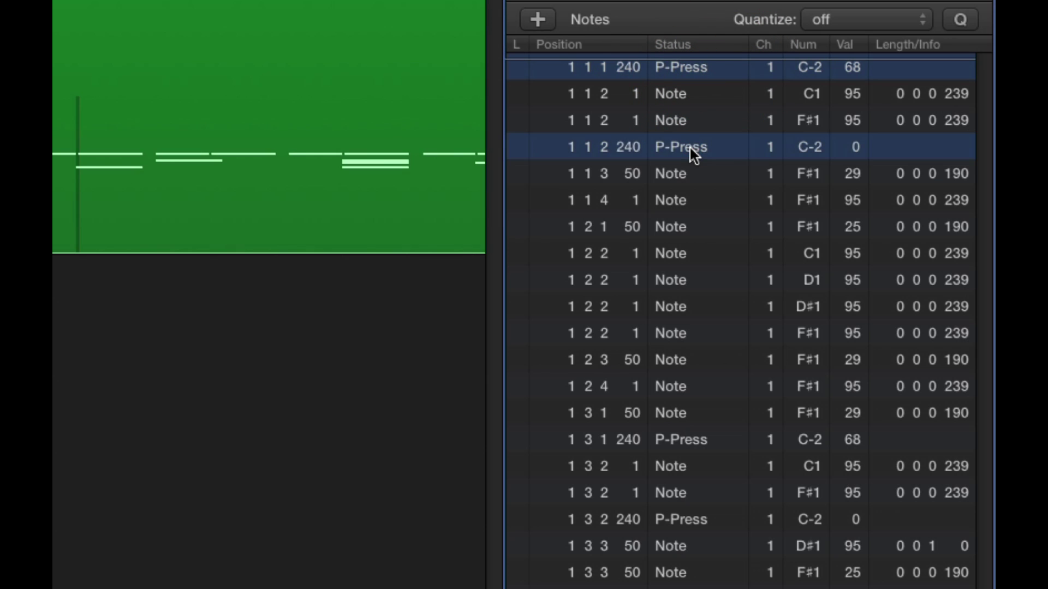
pyautogui.click(698, 444)
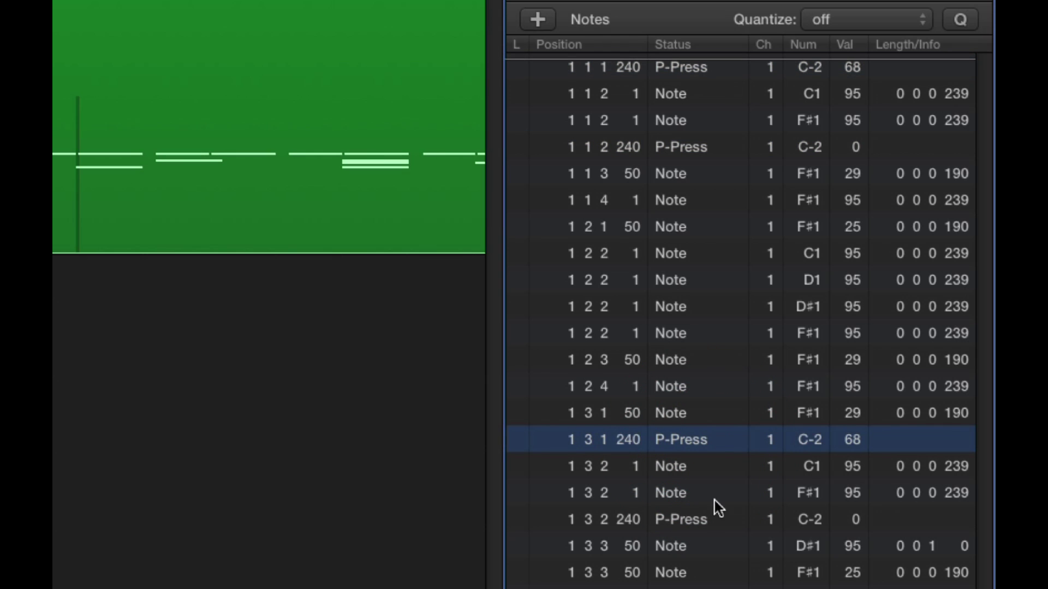
pyautogui.keyDown('shift'); pyautogui.click(695, 524); pyautogui.keyUp('shift')
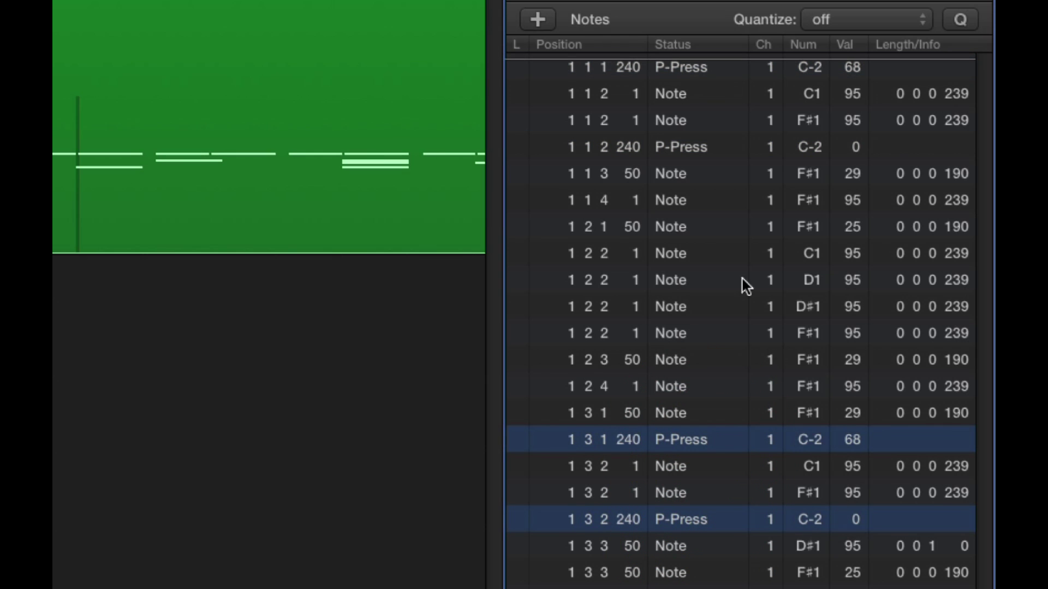
pyautogui.click(692, 509)
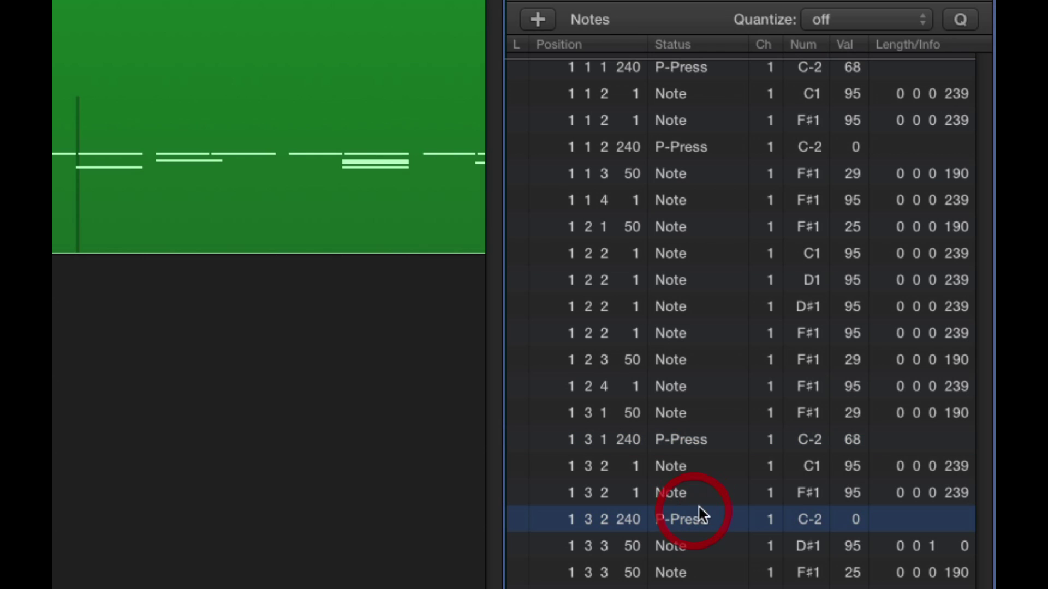
pyautogui.keyDown('shift'); pyautogui.click(700, 158); pyautogui.keyUp('shift')
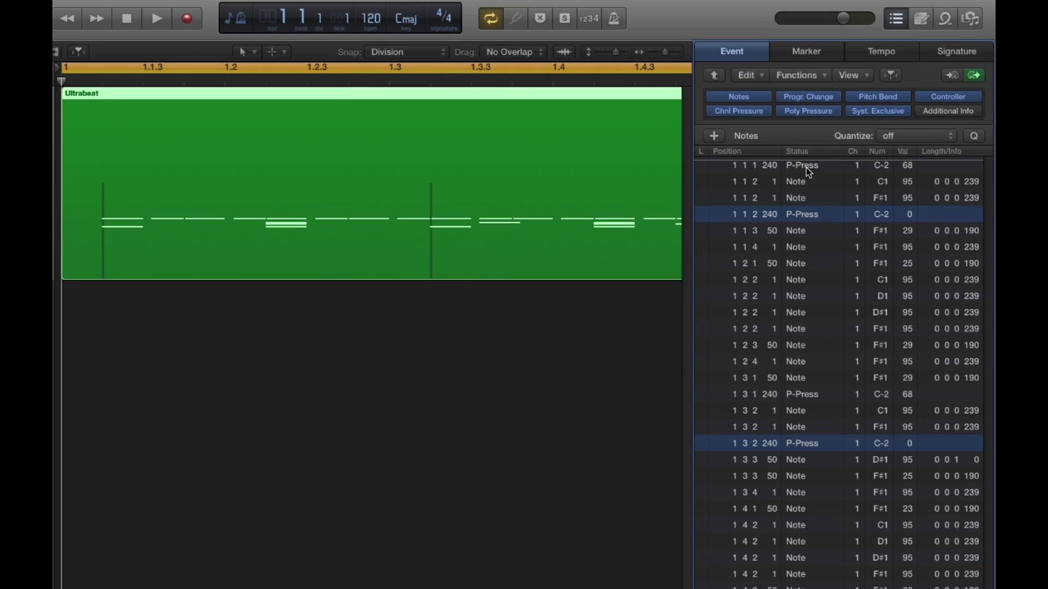
pyautogui.click(806, 168)
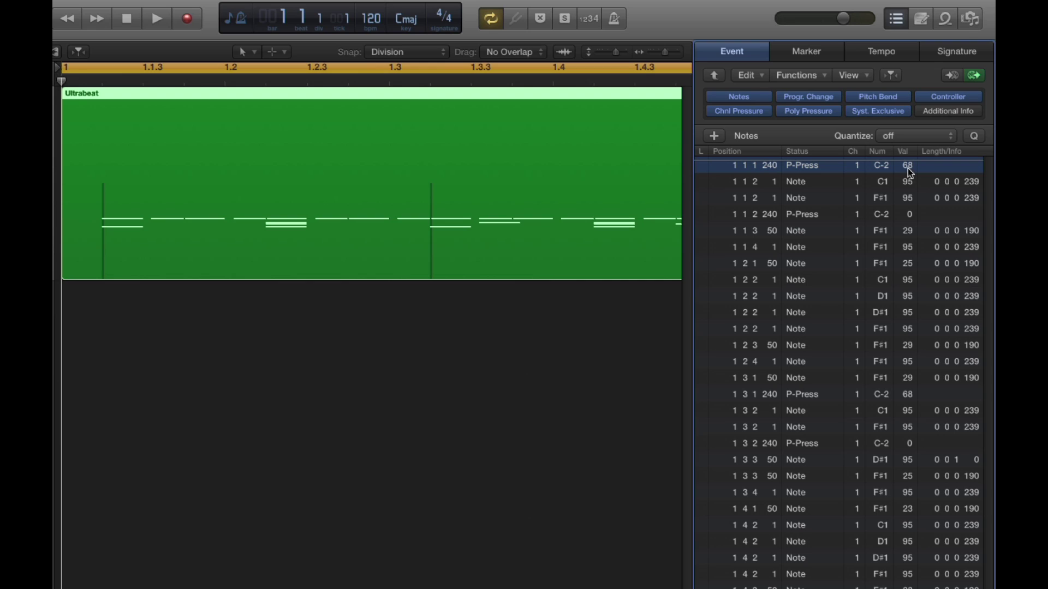
# Raise the P-Press accents at 1 1 1 240 and 1 3 1 240 above 68 and audition them.
pyautogui.moveTo(909, 171); pyautogui.dragTo(919, 107)
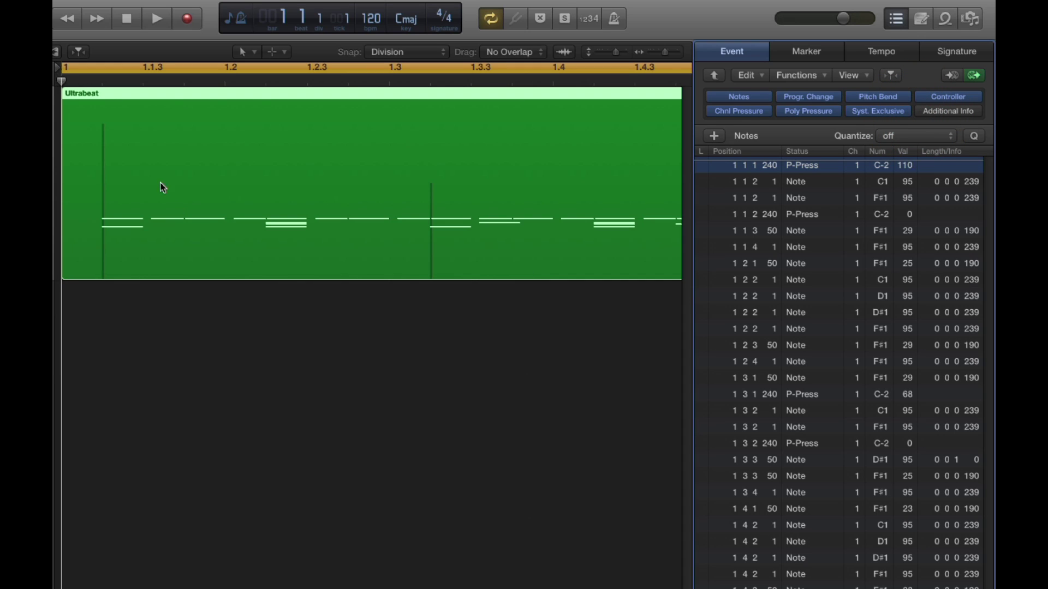
pyautogui.click(103, 126)
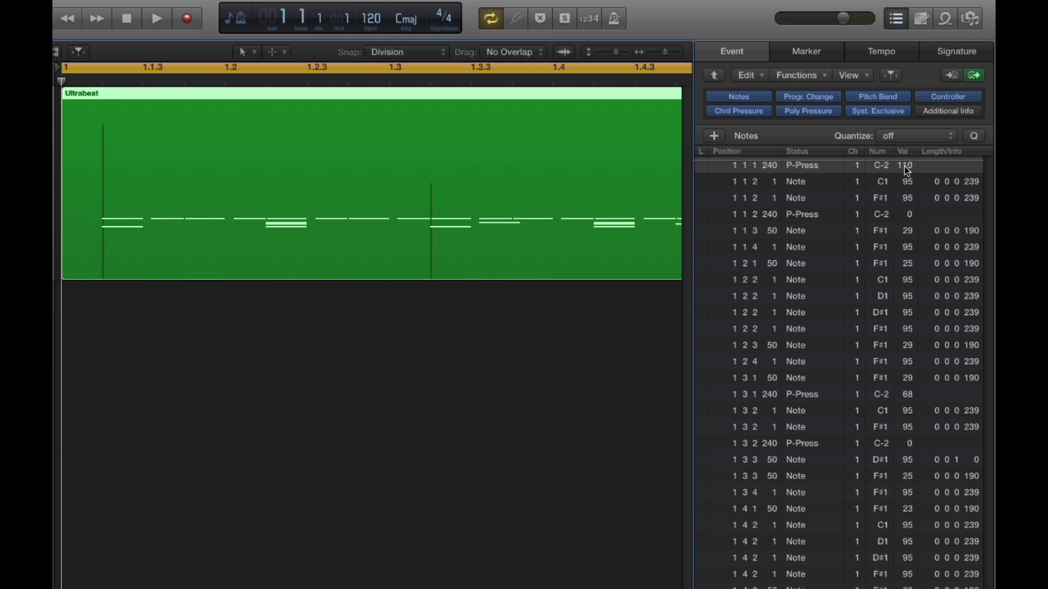
pyautogui.click(811, 396)
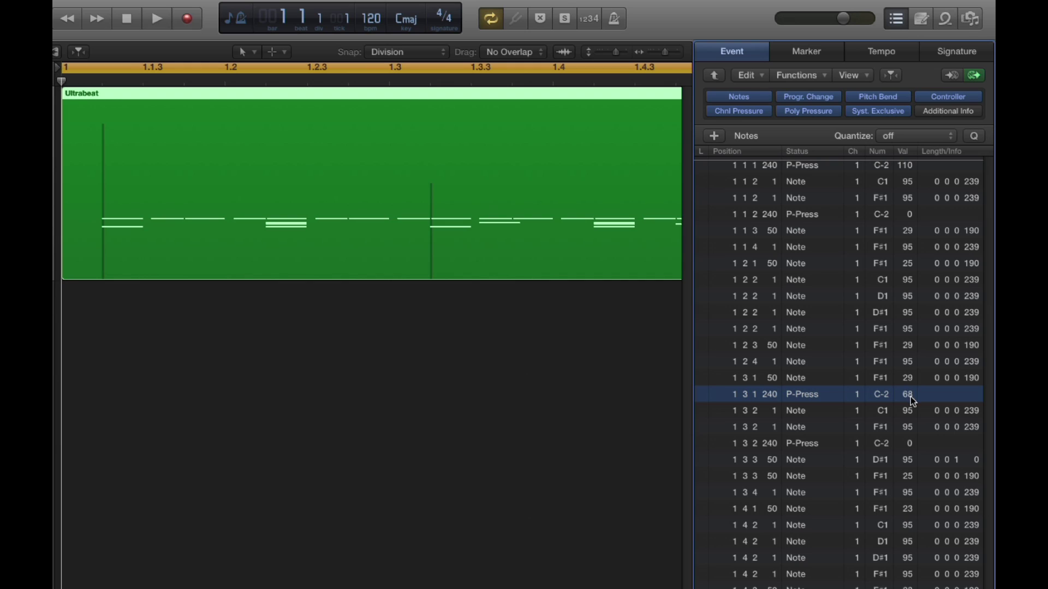
pyautogui.moveTo(909, 399); pyautogui.dragTo(920, 364)
pyautogui.moveTo(922, 348); pyautogui.dragTo(924, 341)
pyautogui.click(102, 129)
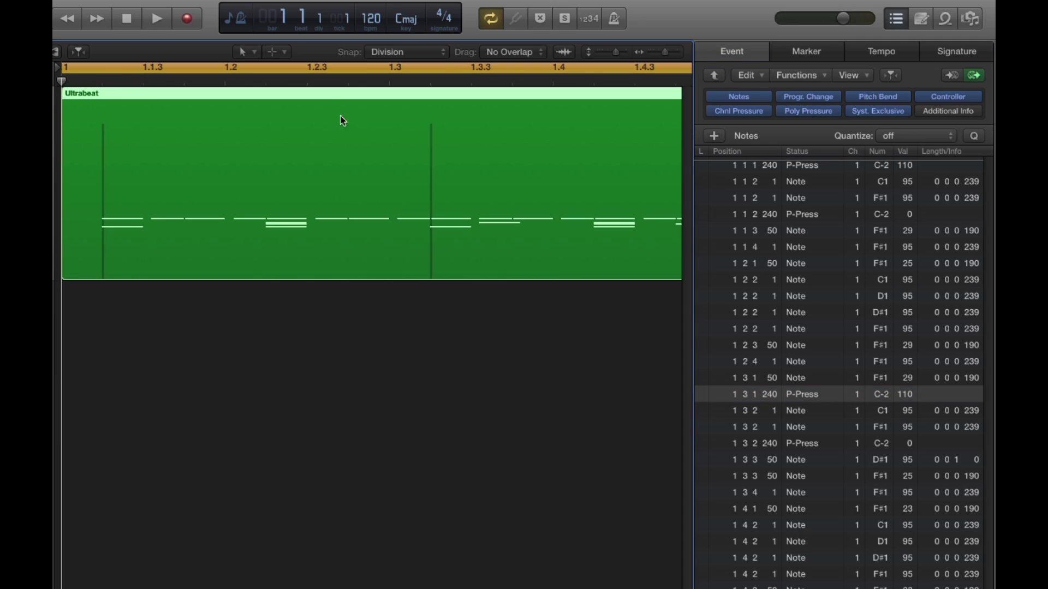
pyautogui.click(156, 21)
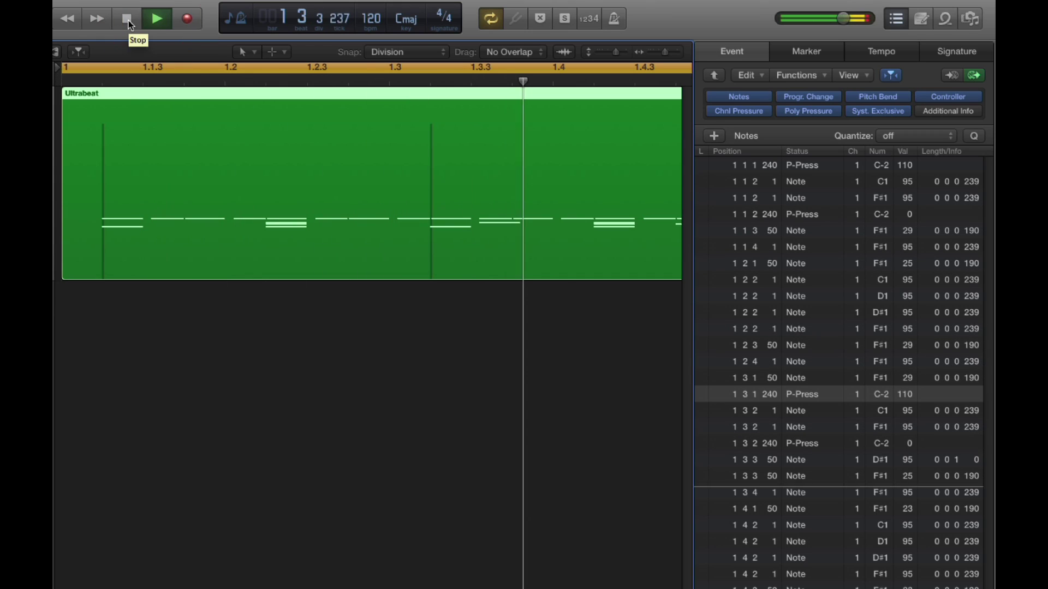
pyautogui.click(127, 20)
pyautogui.click(127, 19)
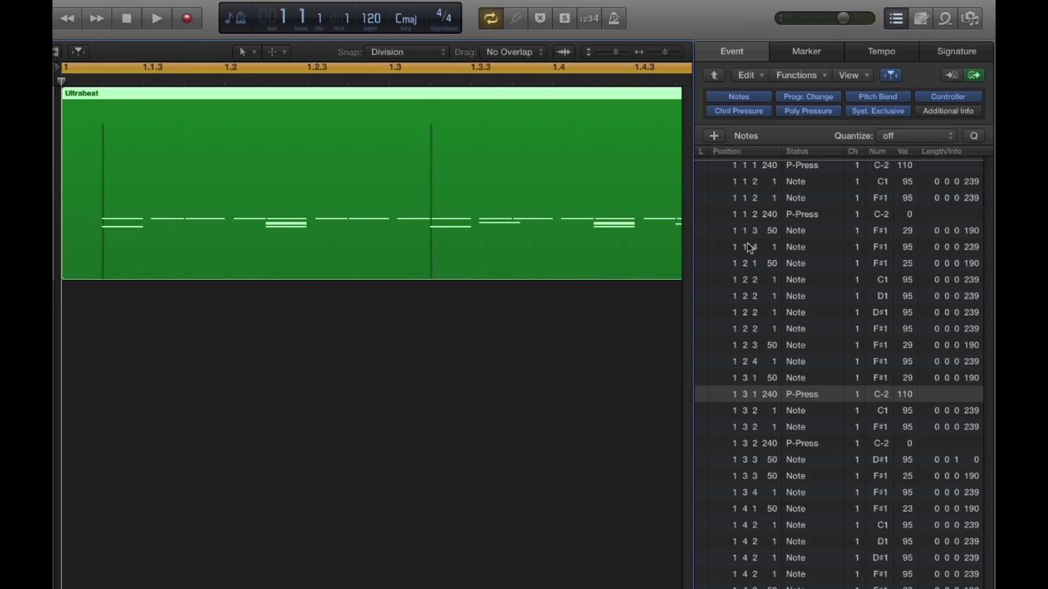
# Lower both selected P-Press accent events together to 70 and play the softer result.
pyautogui.click(805, 165)
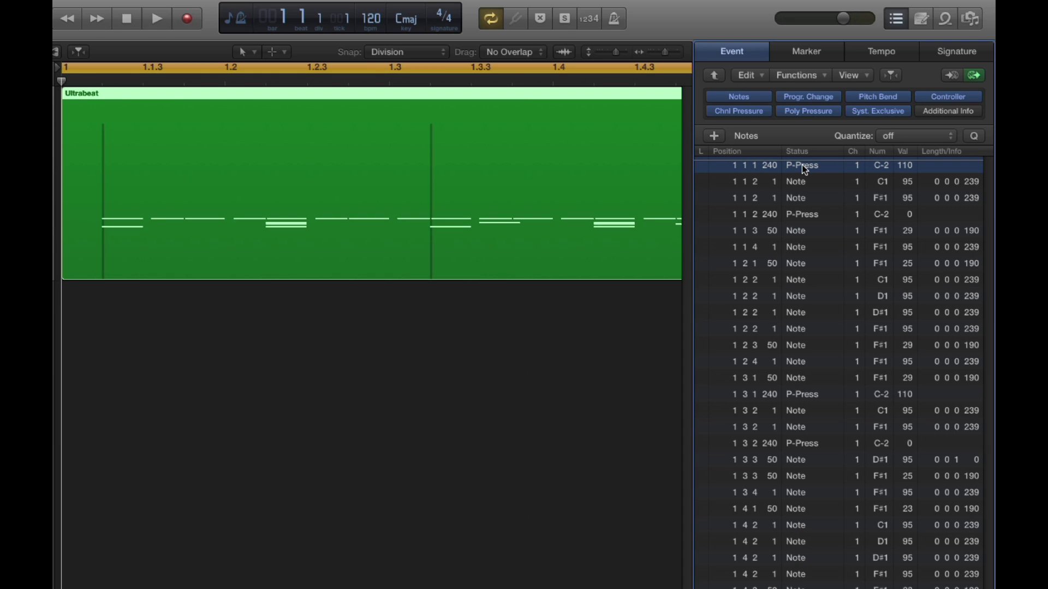
pyautogui.keyDown('shift'); pyautogui.click(819, 395); pyautogui.keyUp('shift')
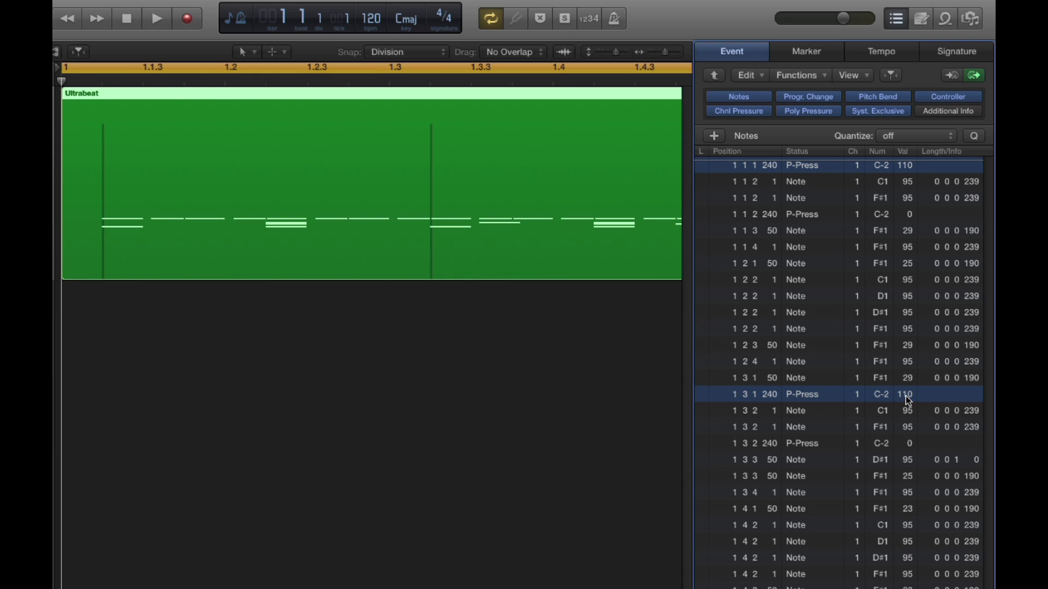
pyautogui.moveTo(907, 398); pyautogui.dragTo(905, 447)
pyautogui.click(103, 185)
pyautogui.click(432, 182)
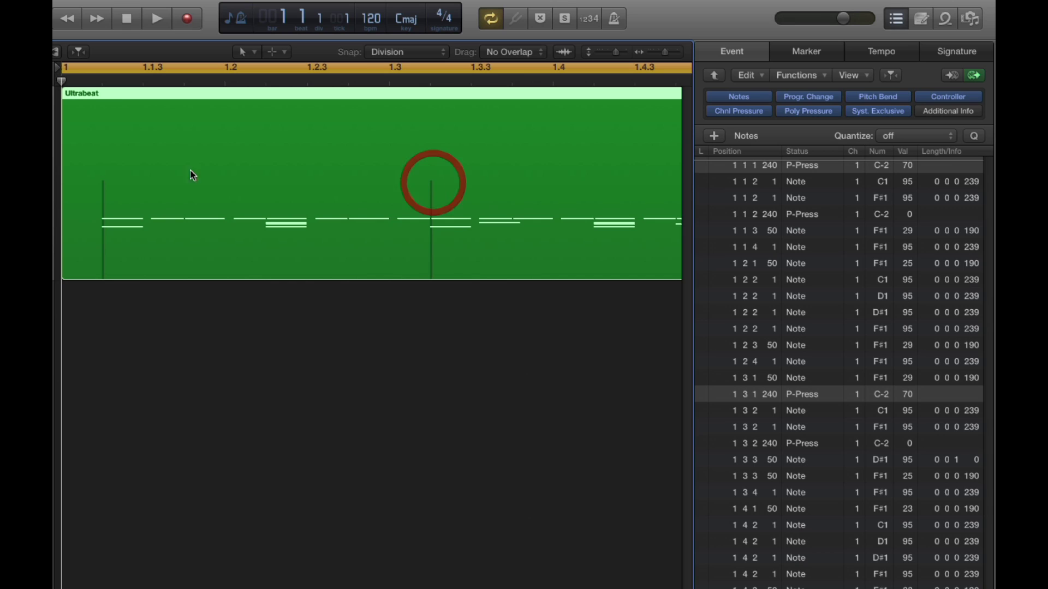
pyautogui.click(125, 19)
pyautogui.click(149, 21)
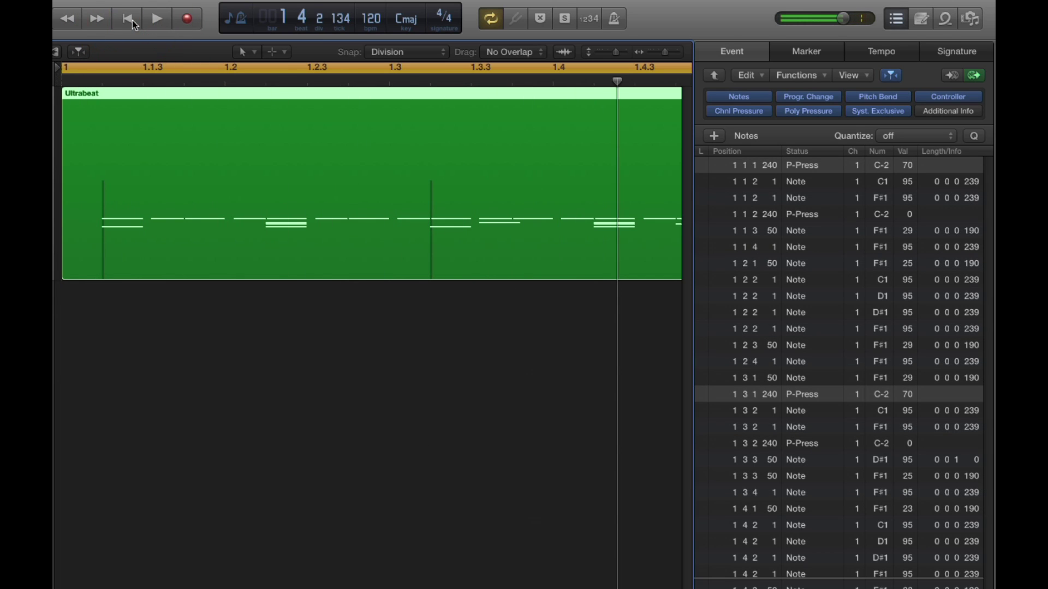
pyautogui.click(132, 21)
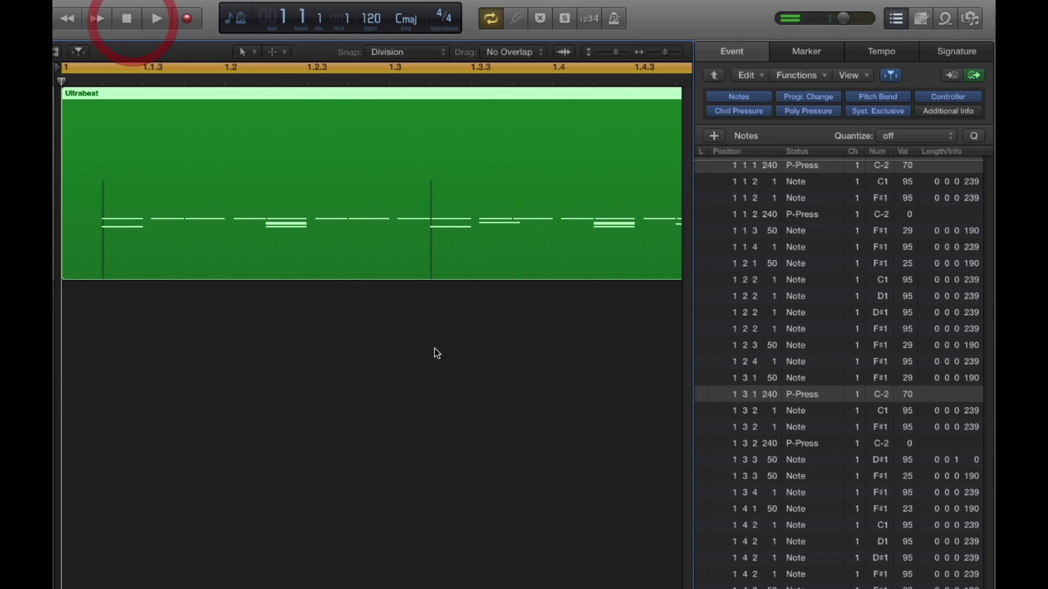
# Select the P-Press events at 1 1 1, 1 1 2, 1 3 1 and 1 3 2 240, hiding note events.
pyautogui.click(810, 168)
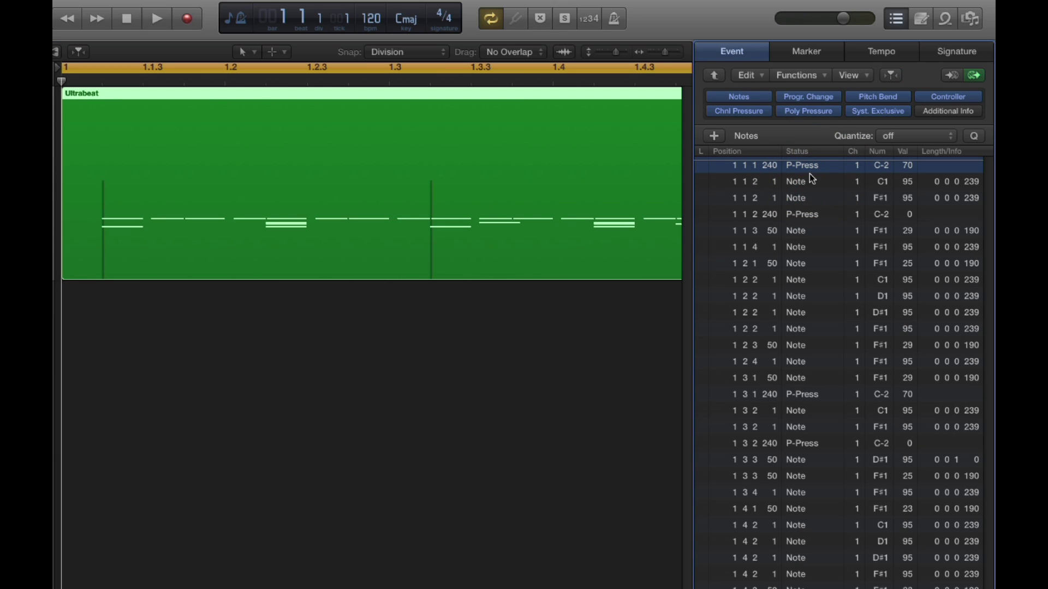
pyautogui.keyDown('shift'); pyautogui.click(823, 218); pyautogui.keyUp('shift')
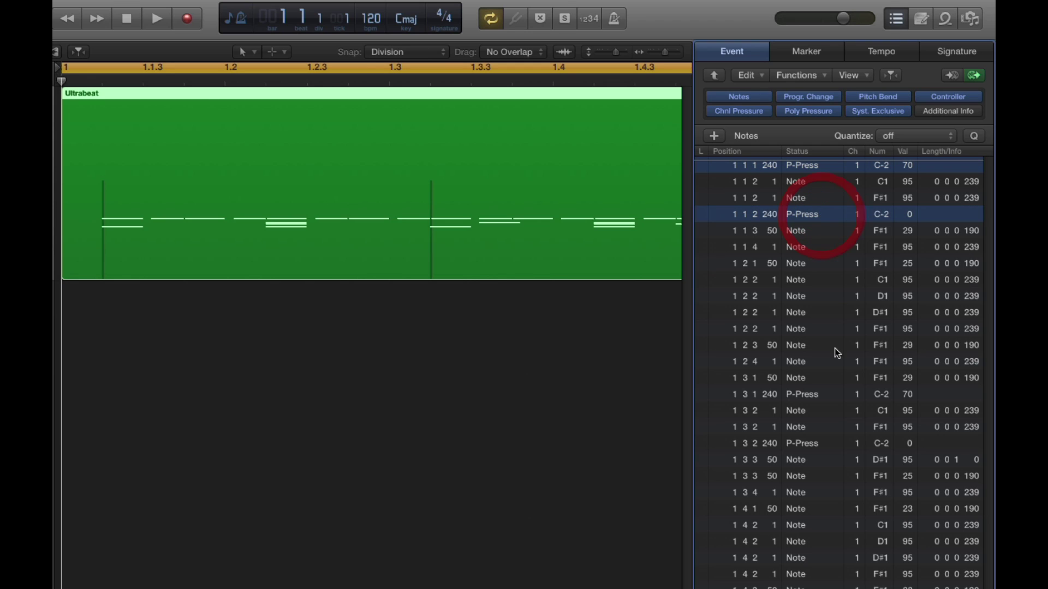
pyautogui.keyDown('shift'); pyautogui.click(819, 394); pyautogui.keyUp('shift')
pyautogui.keyDown('shift'); pyautogui.click(826, 448); pyautogui.keyUp('shift')
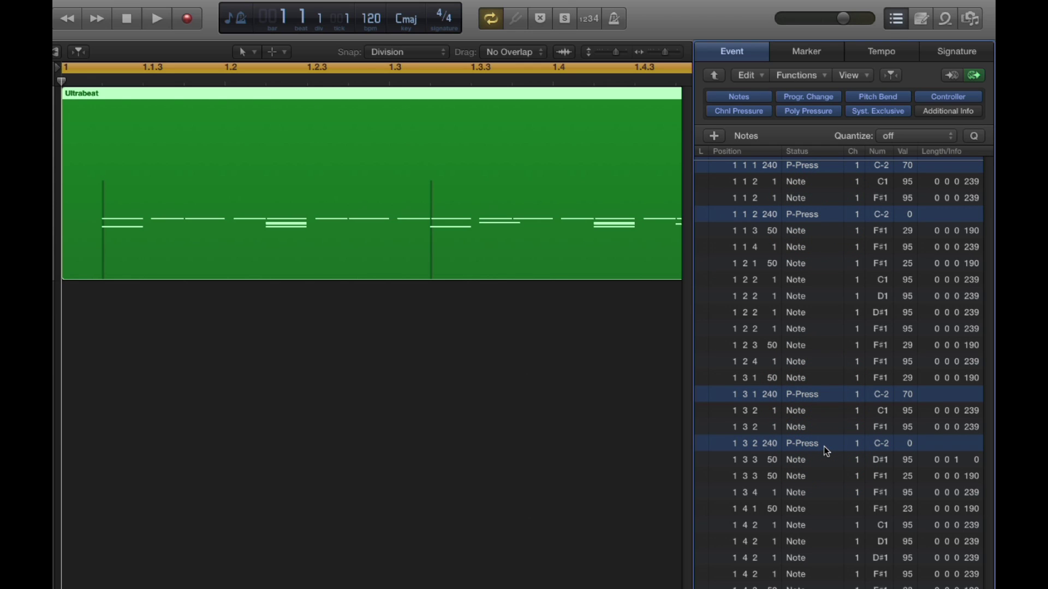
pyautogui.click(803, 167)
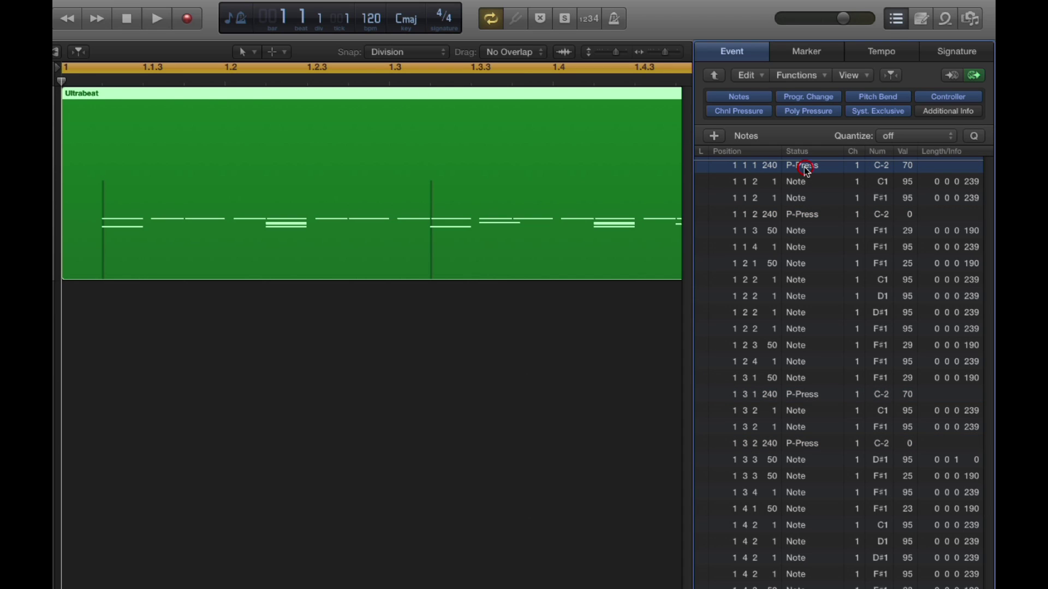
pyautogui.click(753, 97)
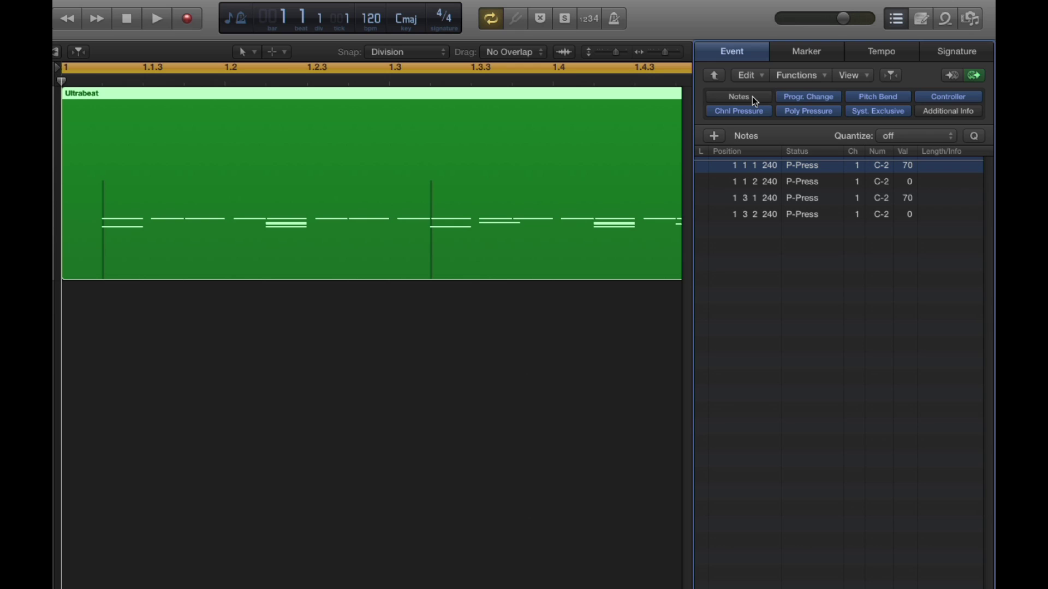
pyautogui.click(753, 97)
pyautogui.click(752, 98)
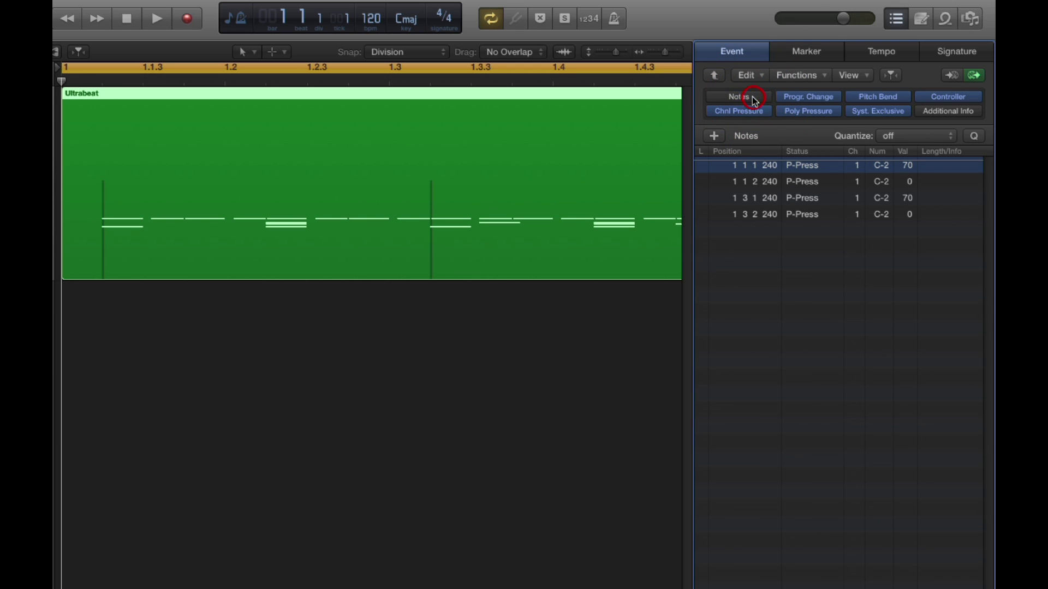
# Select all four P-Press events, show notes again, delete them and play the region.
pyautogui.keyDown('shift'); pyautogui.click(797, 214); pyautogui.keyUp('shift')
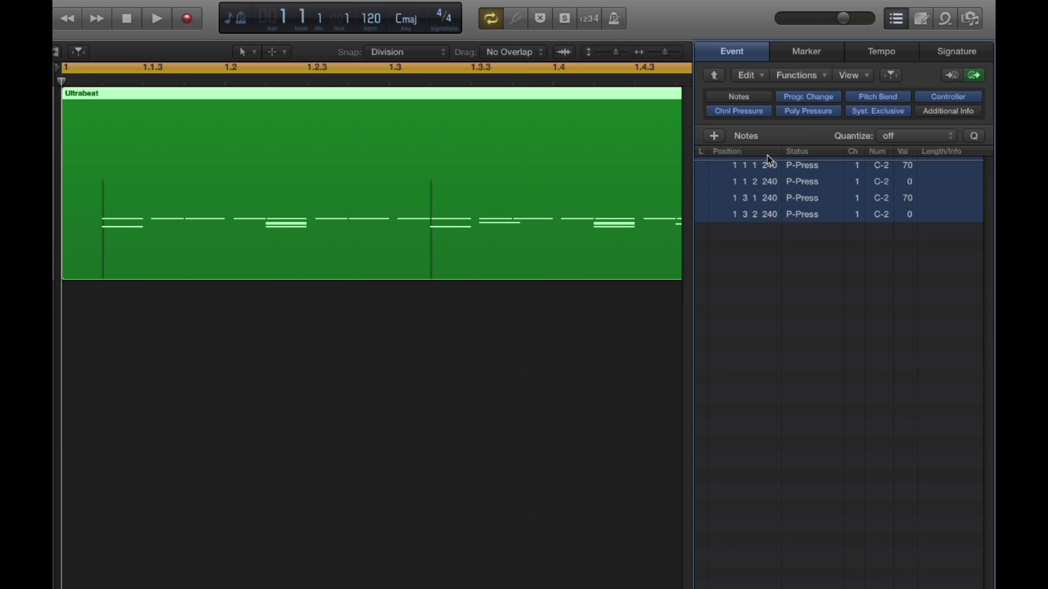
pyautogui.click(752, 99)
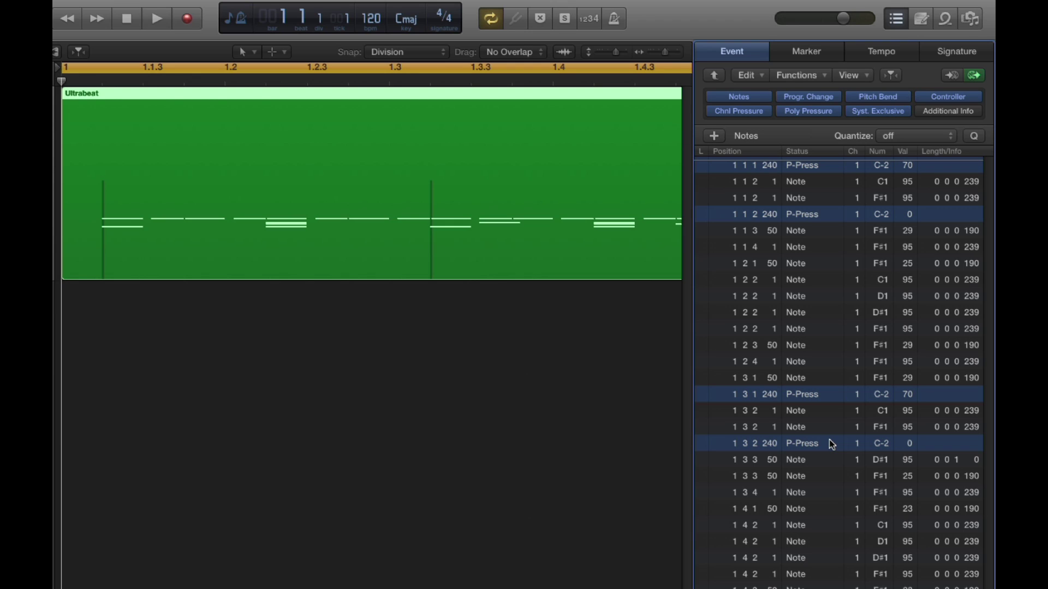
pyautogui.press('Delete')
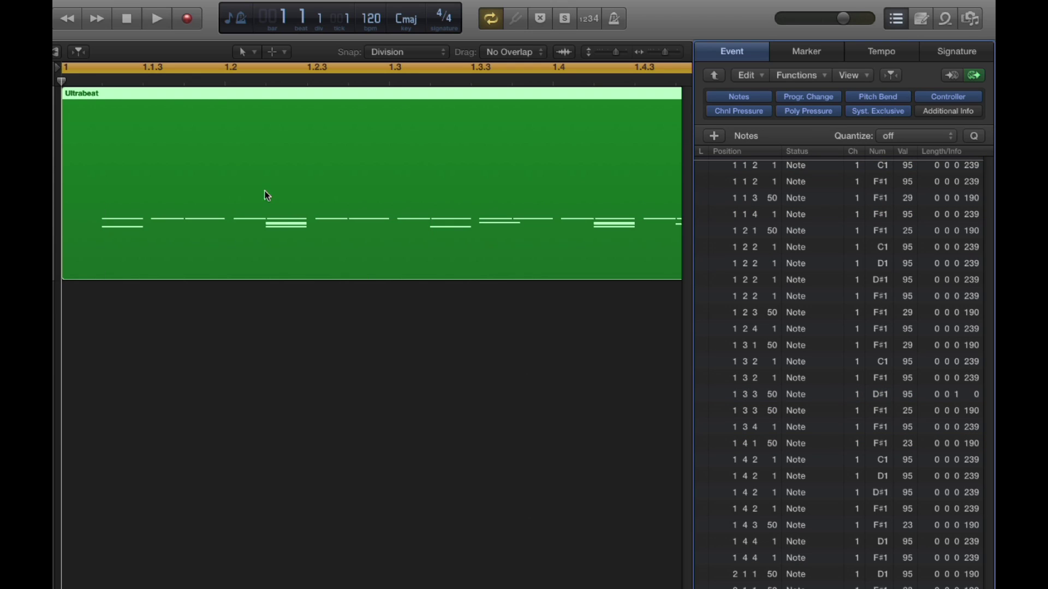
pyautogui.click(157, 19)
# Stop playback and return the playhead to the start.
pyautogui.click(126, 21)
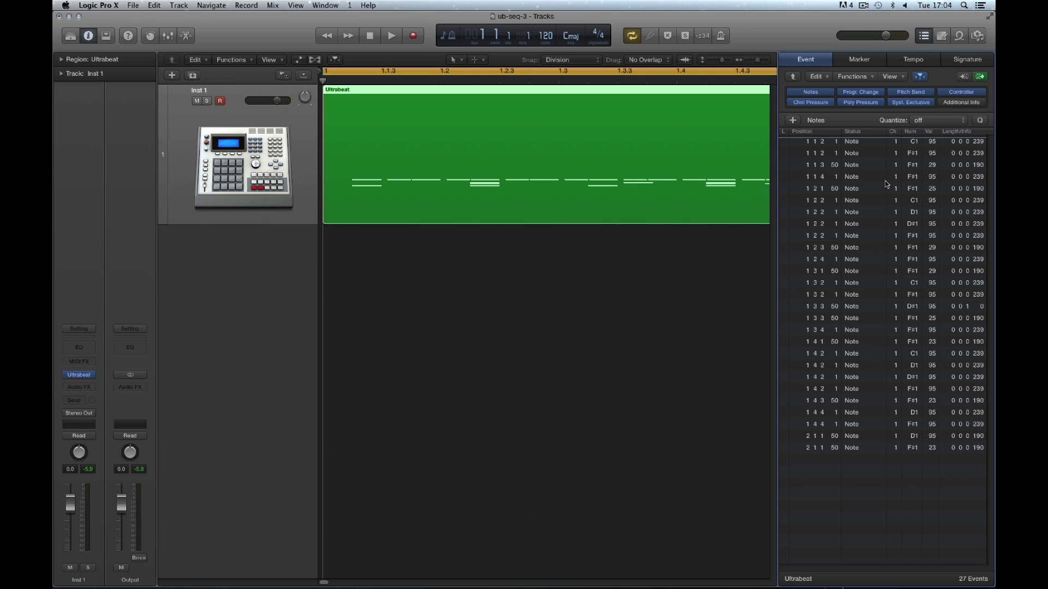
# Close the Event List, then switch on Ultrabeat's step sequencer with pattern 1 (C-1).
pyautogui.click(922, 37)
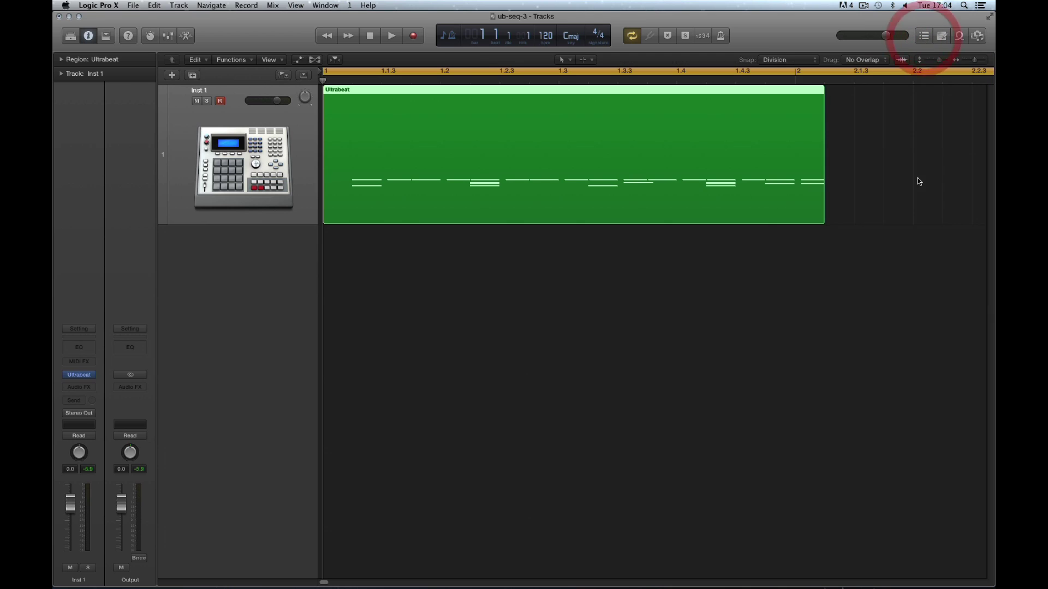
pyautogui.click(79, 375)
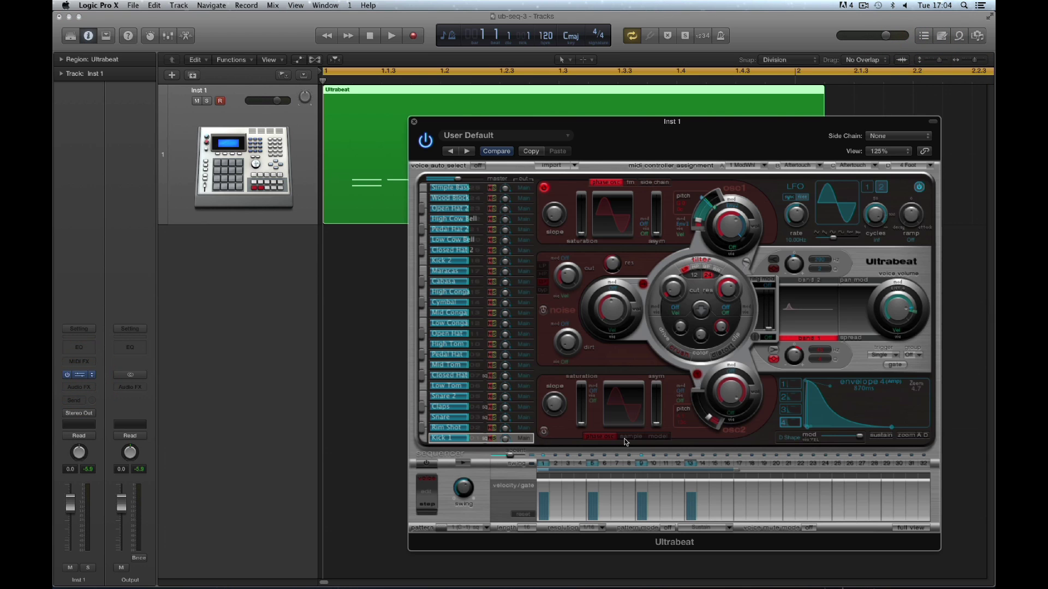
pyautogui.click(478, 529)
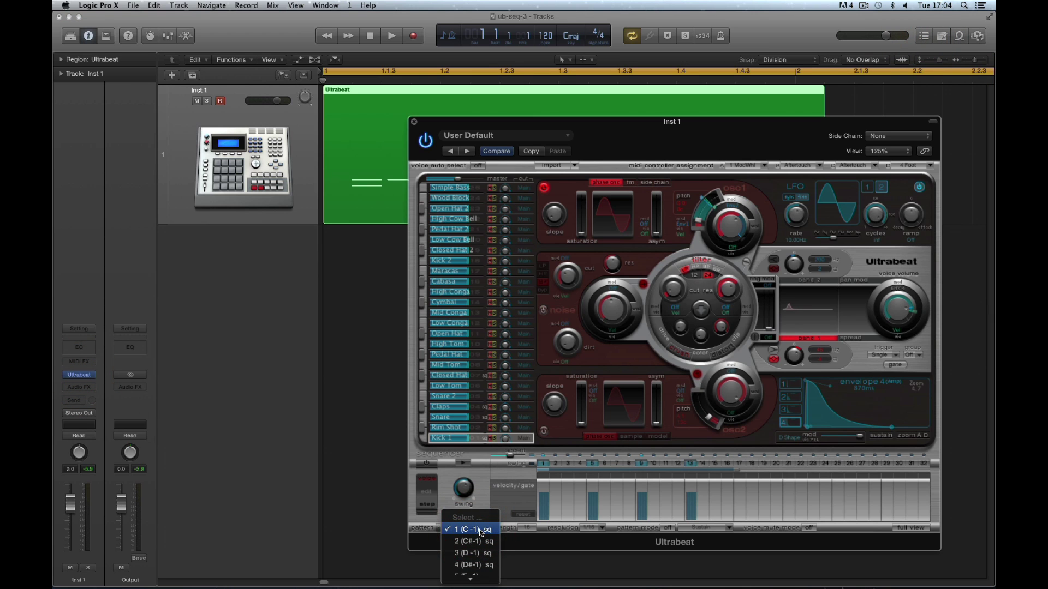
pyautogui.click(478, 530)
pyautogui.click(427, 463)
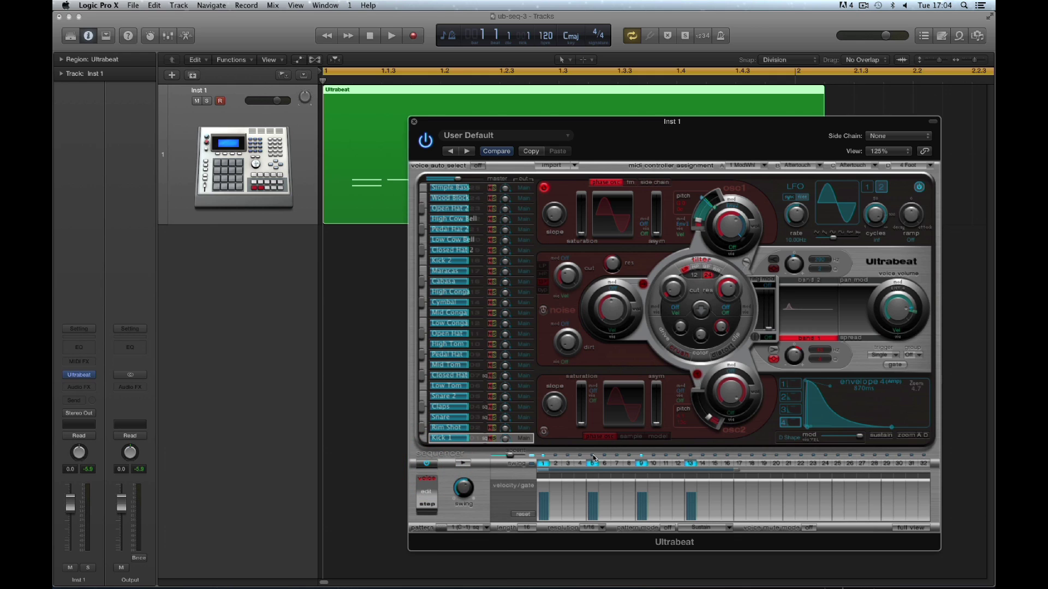
# Toggle the accents on steps 5 and 7, re-clicking step 7, then close the Ultrabeat window.
pyautogui.click(593, 455)
pyautogui.click(615, 456)
pyautogui.click(616, 456)
pyautogui.click(414, 123)
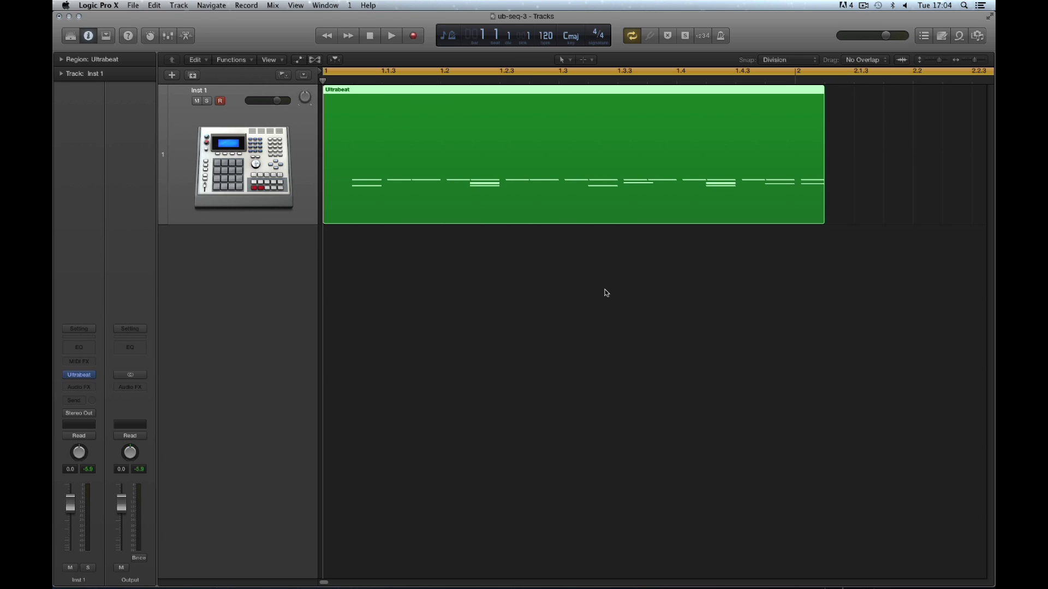